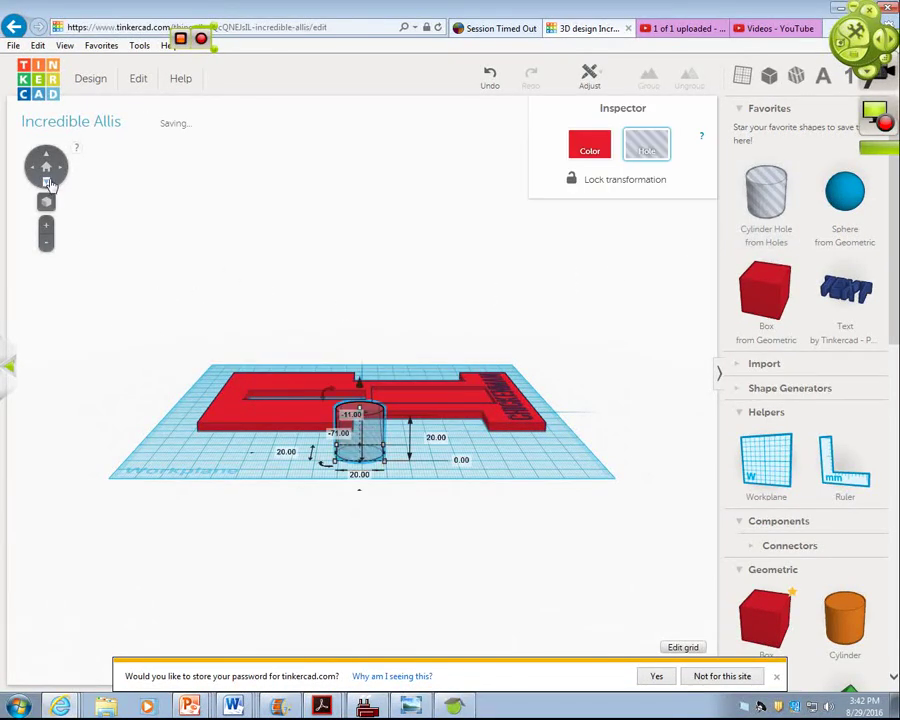
# Set the cylinder hole's height to 35 mm.
pyautogui.moveTo(48, 162); pyautogui.dragTo(50, 167)
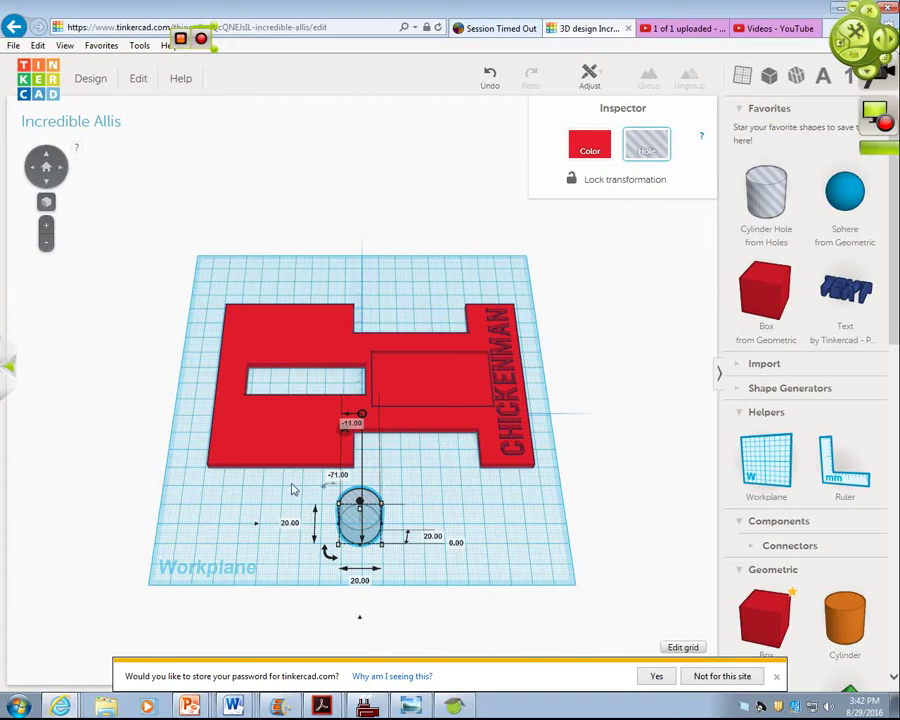
pyautogui.click(428, 536)
pyautogui.write('3')
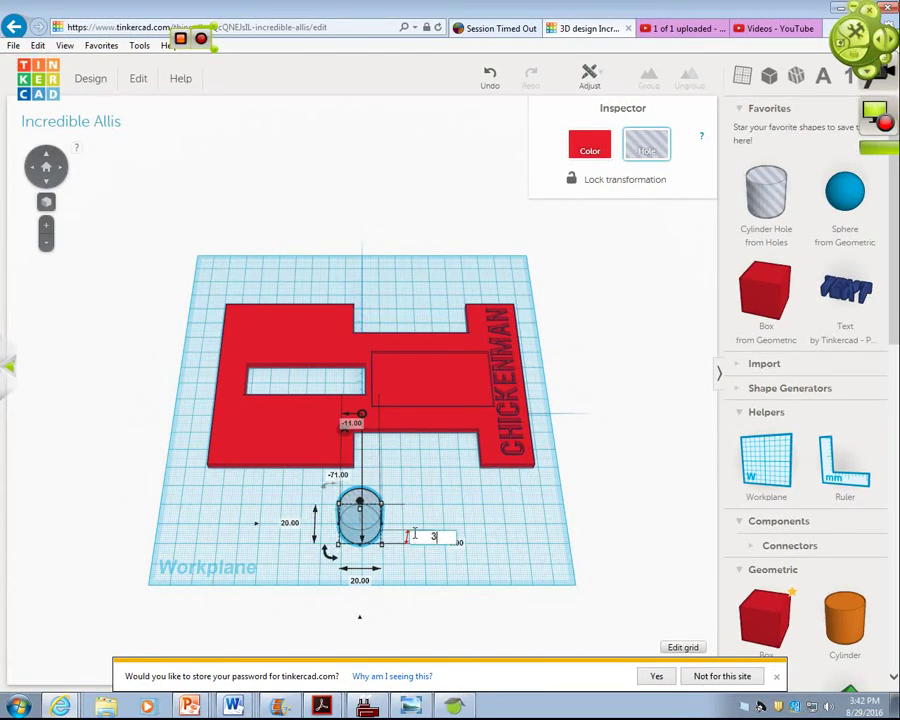
pyautogui.write('5')
pyautogui.press('Return')
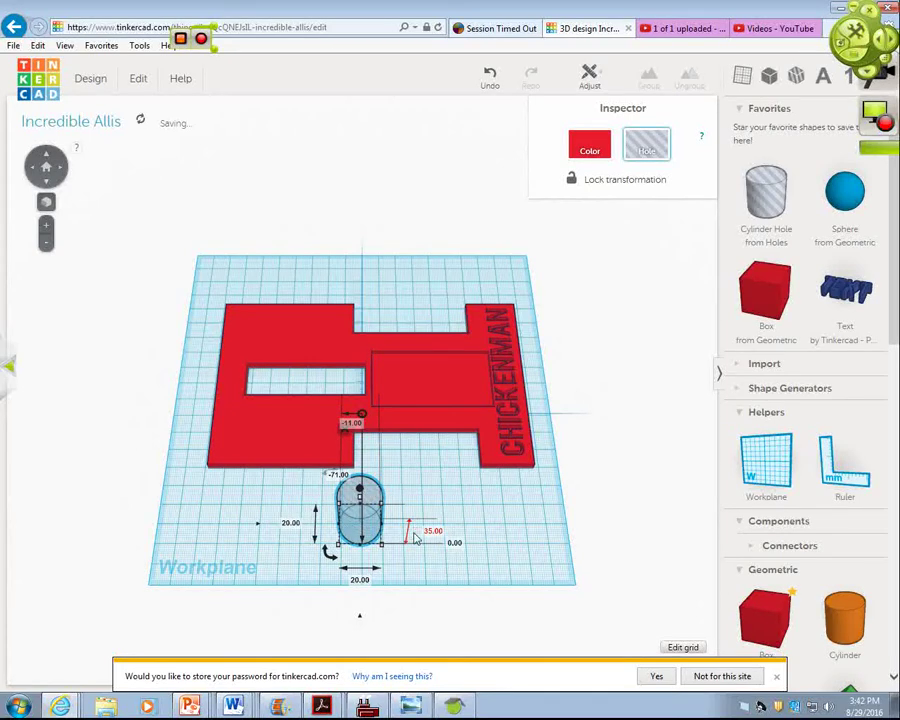
# Rotate the cylinder hole 90° onto its side and turn it 90° horizontally so its flat end faces the red plate's long edge.
pyautogui.click(46, 184)
pyautogui.click(46, 184)
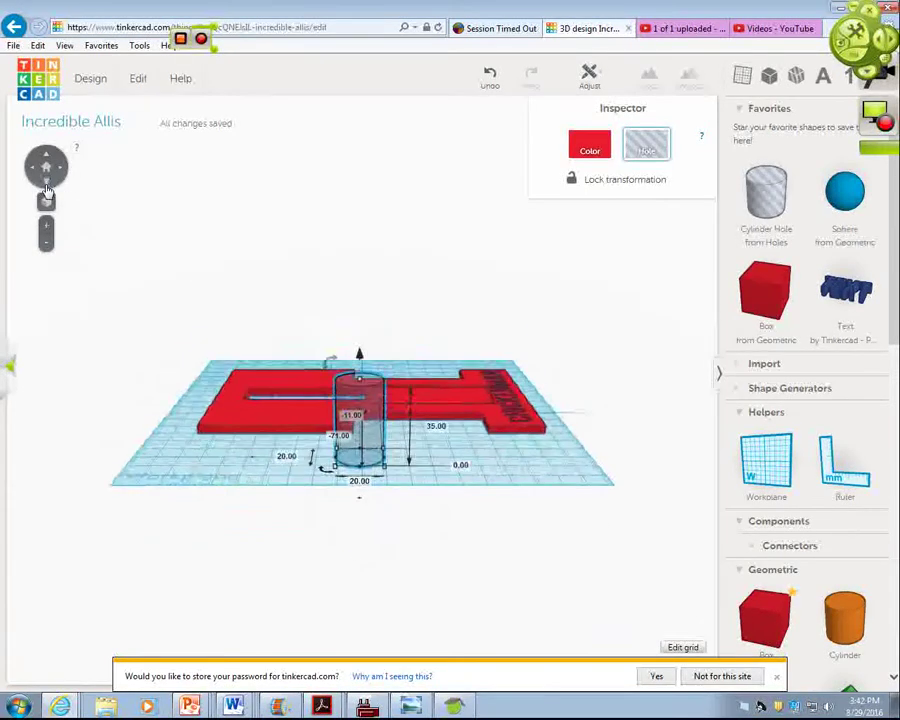
pyautogui.moveTo(330, 358); pyautogui.dragTo(260, 470)
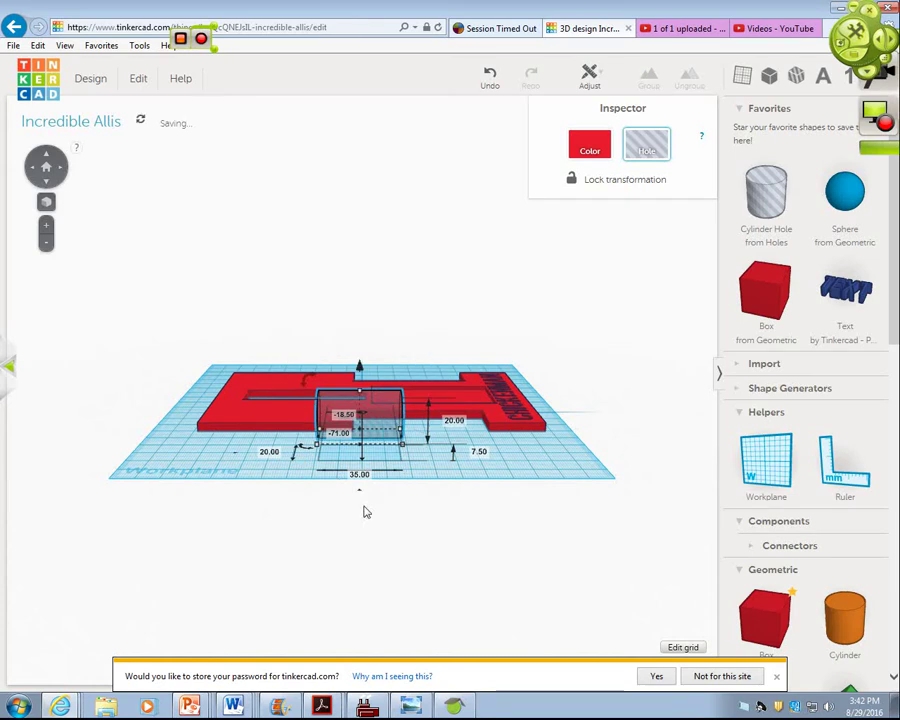
pyautogui.click(66, 173)
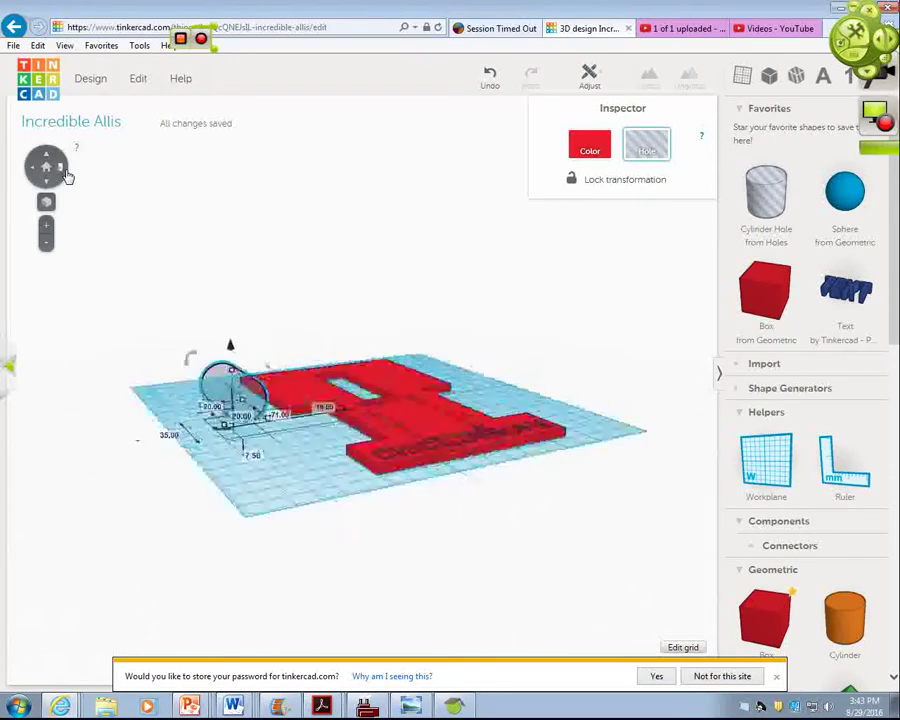
pyautogui.moveTo(193, 410); pyautogui.dragTo(244, 403)
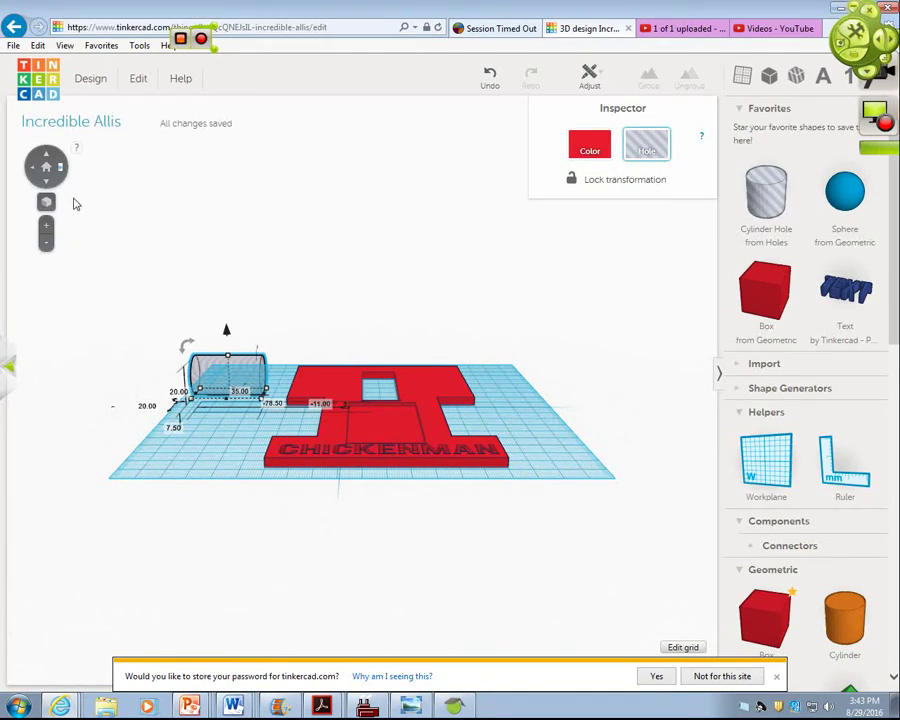
# Lower the cylinder hole to 1.50 mm above the workplane.
pyautogui.hotkey('ctrl', 'Down')
pyautogui.hotkey('ctrl', 'Down')
pyautogui.hotkey('ctrl', 'Down')
pyautogui.hotkey('ctrl', 'Down')
pyautogui.hotkey('ctrl', 'Down')
pyautogui.hotkey('ctrl', 'Down')
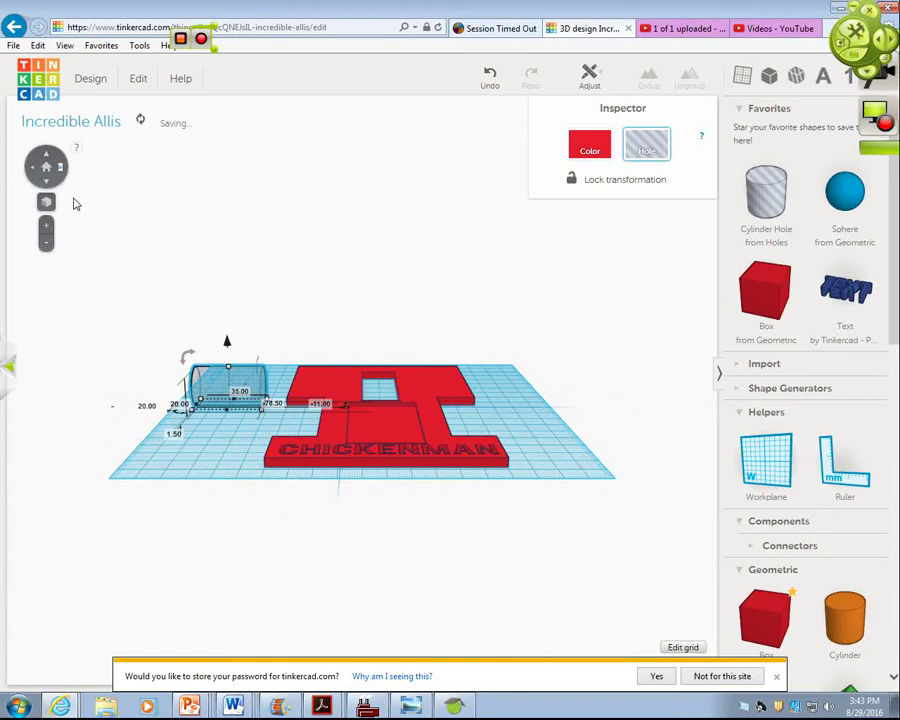
# Move the cylinder hole sideways along the plate's long edge to an offset of -40 mm, in front of the slotted end.
pyautogui.click(37, 168)
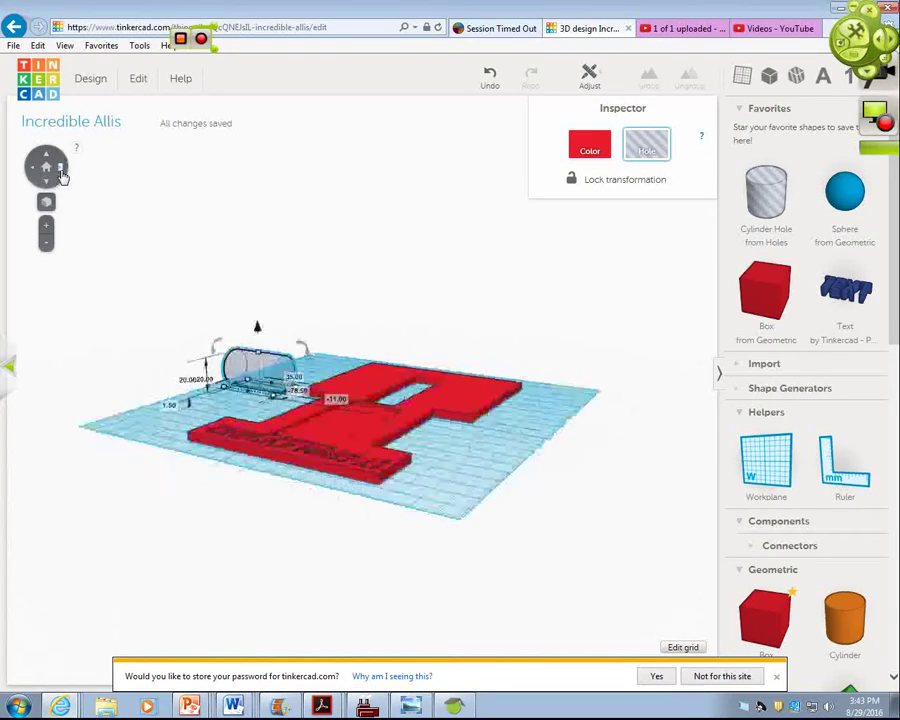
pyautogui.click(37, 168)
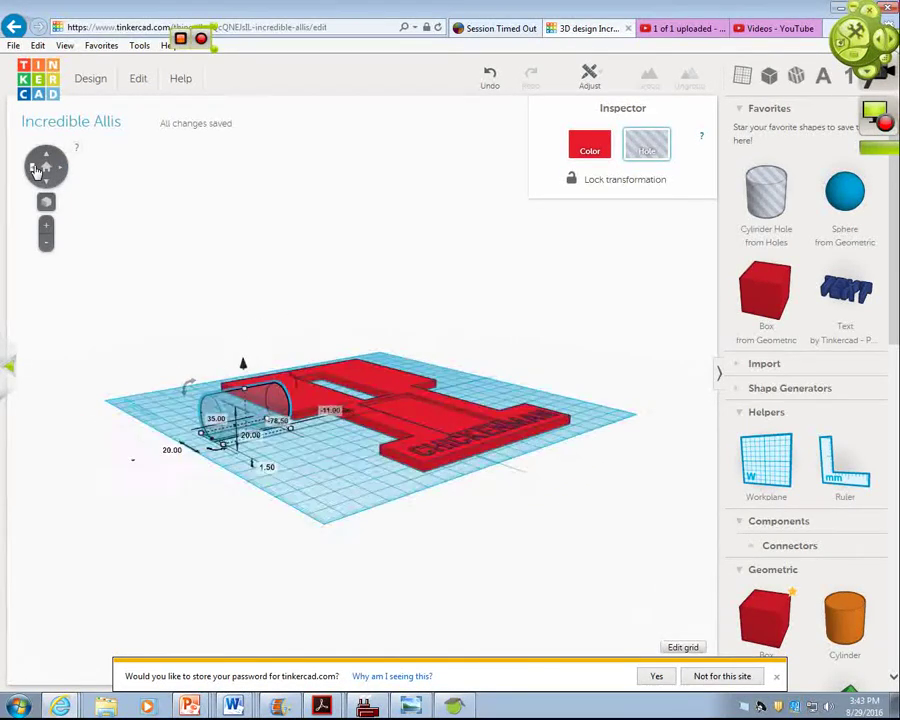
pyautogui.click(67, 176)
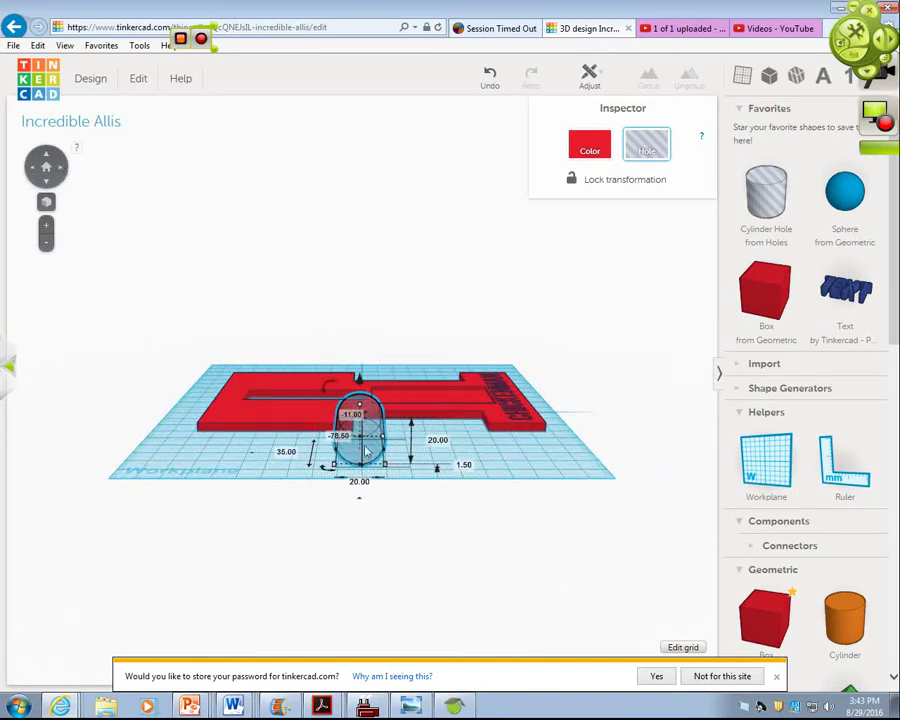
pyautogui.moveTo(372, 454); pyautogui.dragTo(370, 452)
pyautogui.press('Left')
pyautogui.press('Left')
pyautogui.press('Left')
pyautogui.press('Left')
pyautogui.press('Left')
pyautogui.press('Left')
pyautogui.press('Left')
pyautogui.press('Left')
pyautogui.press('Left')
pyautogui.press('Left')
pyautogui.press('Left')
pyautogui.press('Left')
pyautogui.press('Left')
pyautogui.press('Left')
pyautogui.press('Left')
pyautogui.press('Left')
pyautogui.press('Left')
pyautogui.press('Left')
pyautogui.press('Left')
pyautogui.press('Left')
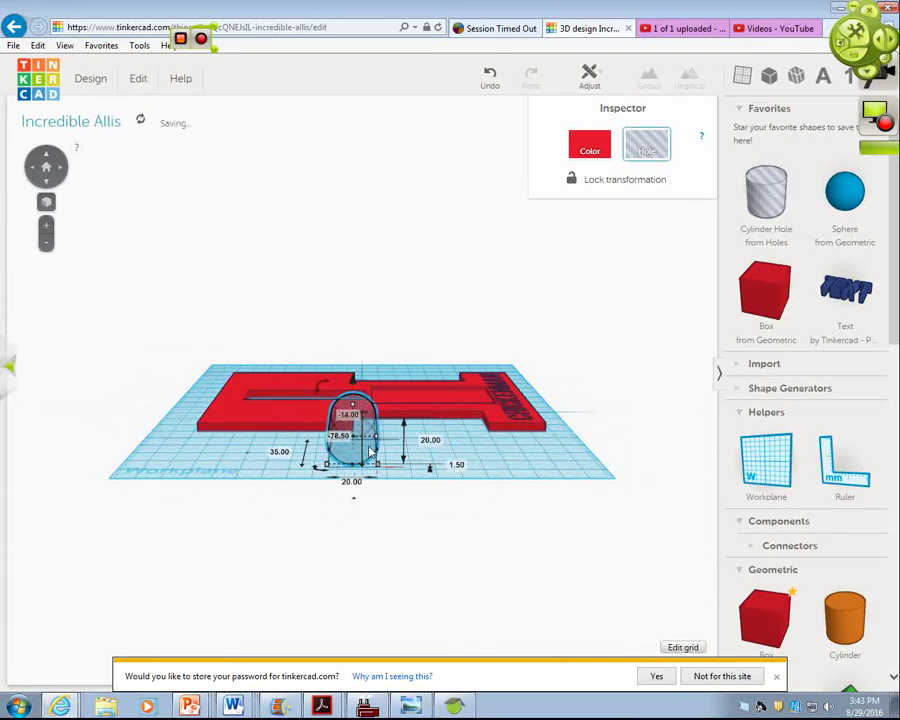
pyautogui.press('Left')
pyautogui.press('Left')
# Lower the cylinder hole to 9.50 mm below the workplane.
pyautogui.hotkey('ctrl', 'Down')
pyautogui.hotkey('ctrl', 'Down')
pyautogui.hotkey('ctrl', 'Down')
pyautogui.hotkey('ctrl', 'Down')
pyautogui.hotkey('ctrl', 'Down')
pyautogui.hotkey('ctrl', 'Down')
pyautogui.hotkey('ctrl', 'Down')
pyautogui.hotkey('ctrl', 'Down')
pyautogui.hotkey('ctrl', 'Down')
pyautogui.hotkey('ctrl', 'Down')
pyautogui.hotkey('ctrl', 'Down')
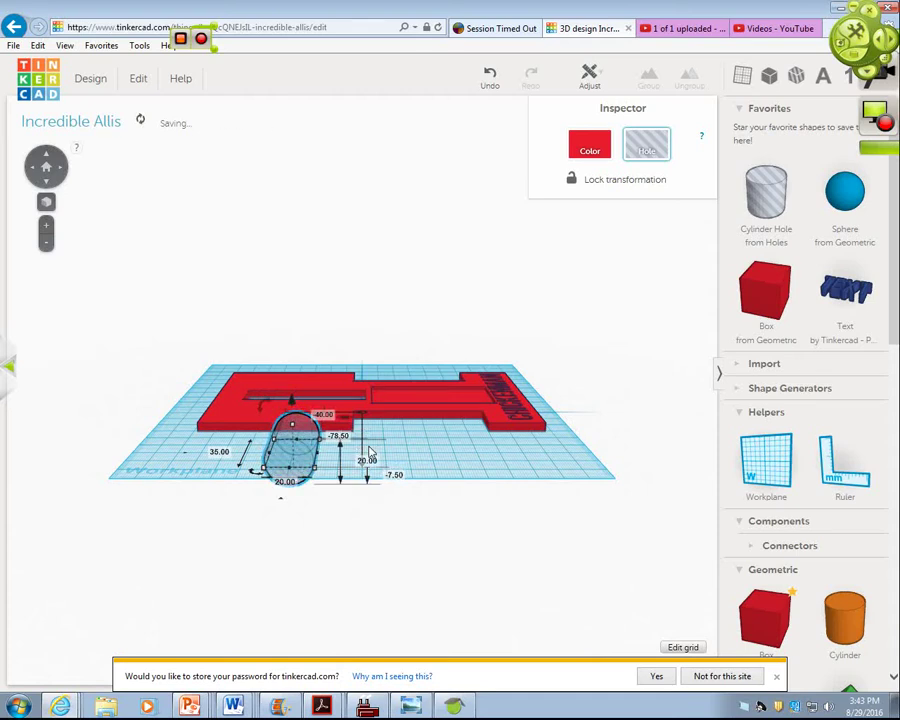
# Move the cylinder hole into the plate's slotted end, to a sideways offset of -41 mm and a depth offset of -48.50 mm.
pyautogui.press('Up')
pyautogui.press('Up')
pyautogui.press('Up')
pyautogui.press('Up')
pyautogui.press('Up')
pyautogui.press('Up')
pyautogui.press('Up')
pyautogui.press('Up')
pyautogui.press('Up')
pyautogui.press('Up')
pyautogui.press('Up')
pyautogui.press('Up')
pyautogui.press('Up')
pyautogui.press('Up')
pyautogui.press('Up')
pyautogui.press('Up')
pyautogui.press('Up')
pyautogui.press('Up')
pyautogui.press('Up')
pyautogui.press('Up')
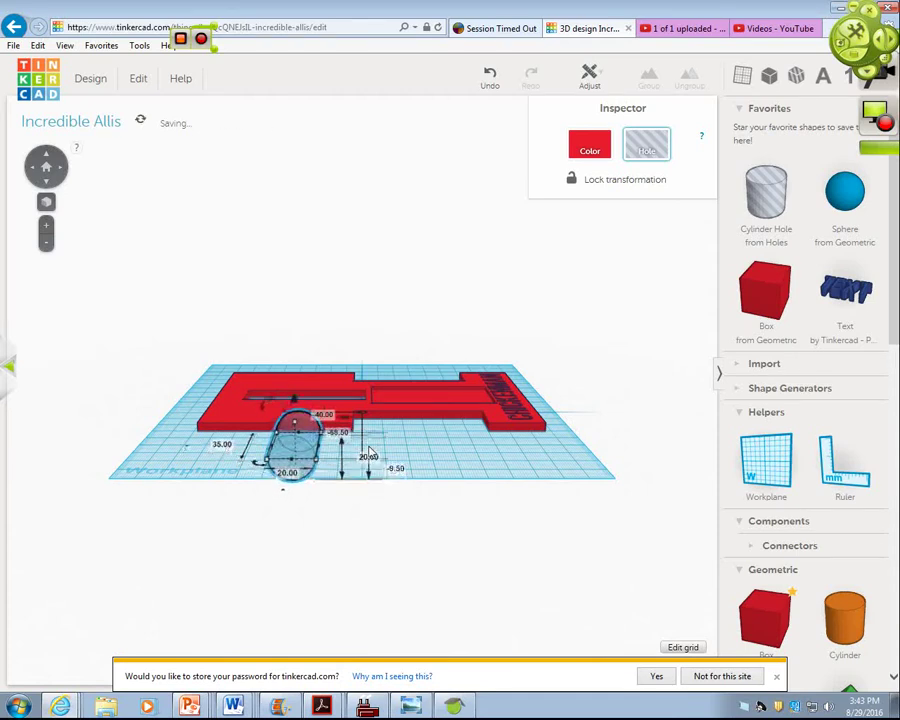
pyautogui.press('Up')
pyautogui.press('Up')
pyautogui.press('Up')
pyautogui.press('Up')
pyautogui.press('Up')
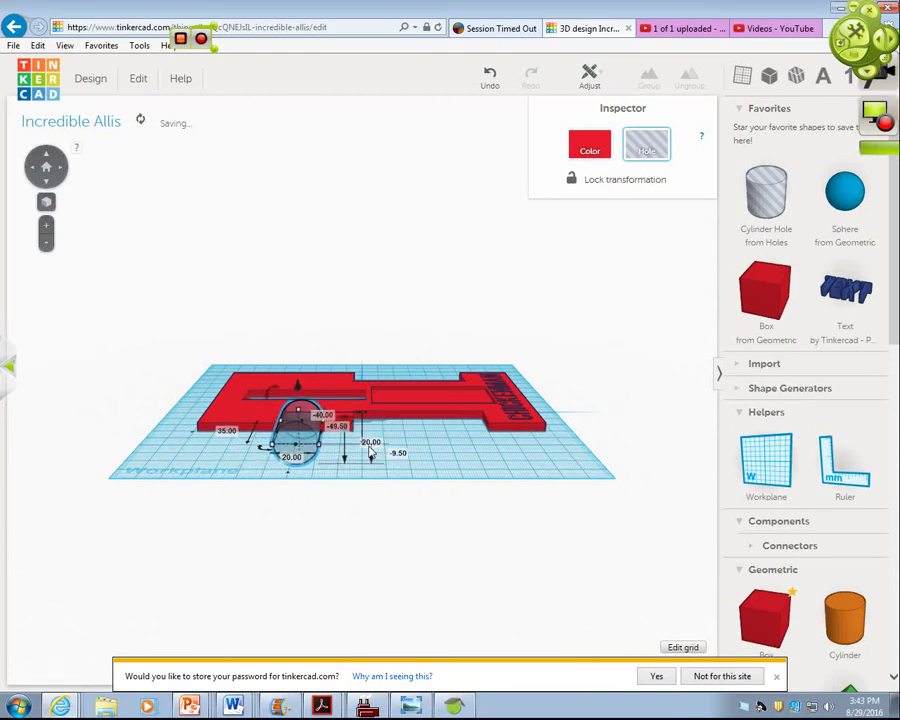
pyautogui.press('Left')
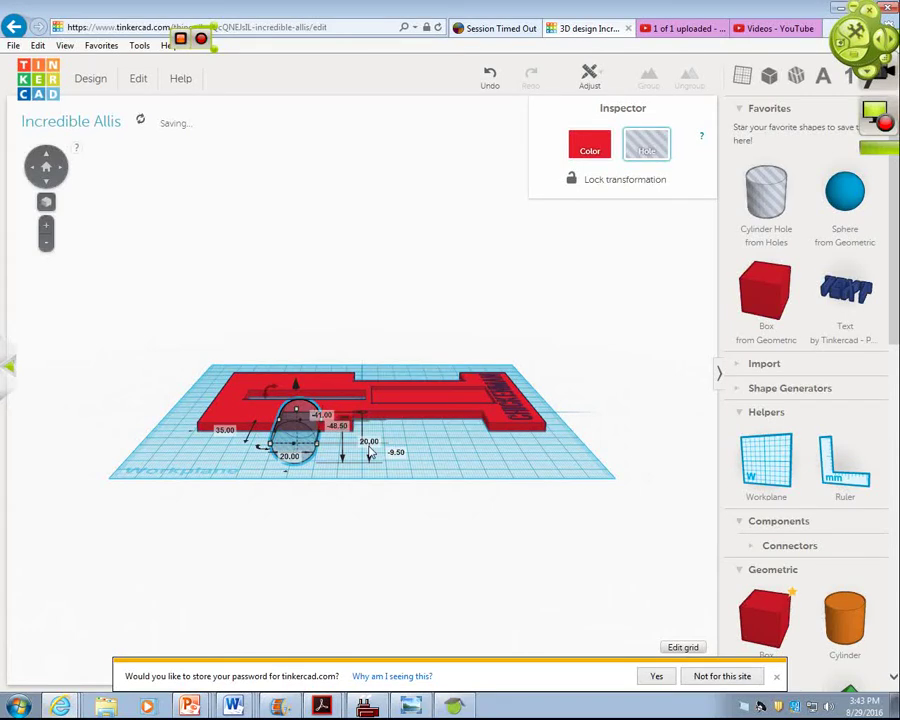
# Lower the cylinder hole further, to 17.50 mm below the workplane, so it cuts a shallower groove in the plate's underside.
pyautogui.click(47, 183)
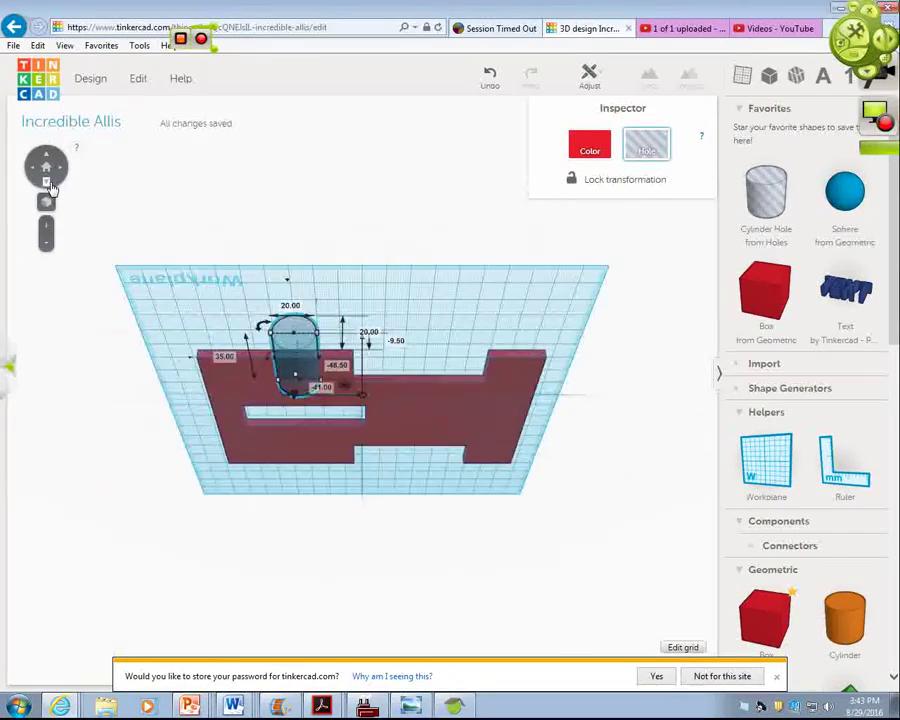
pyautogui.click(47, 184)
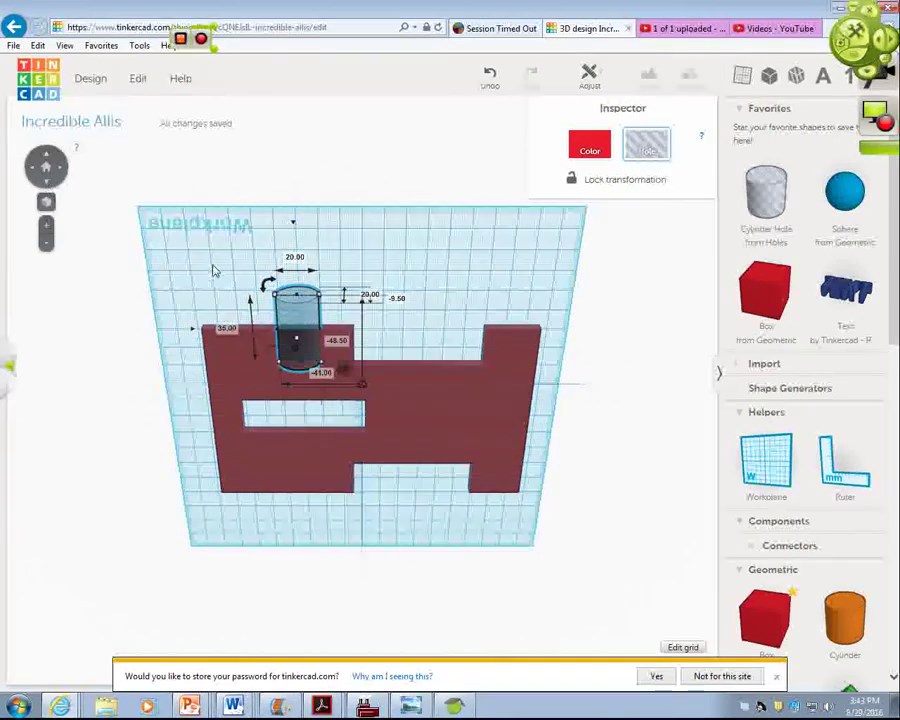
pyautogui.hotkey('ctrl', 'Down')
pyautogui.hotkey('ctrl', 'Down')
pyautogui.hotkey('ctrl', 'Down')
pyautogui.hotkey('ctrl', 'Down')
pyautogui.hotkey('ctrl', 'Down')
pyautogui.hotkey('ctrl', 'Down')
pyautogui.hotkey('ctrl', 'Down')
pyautogui.hotkey('ctrl', 'Down')
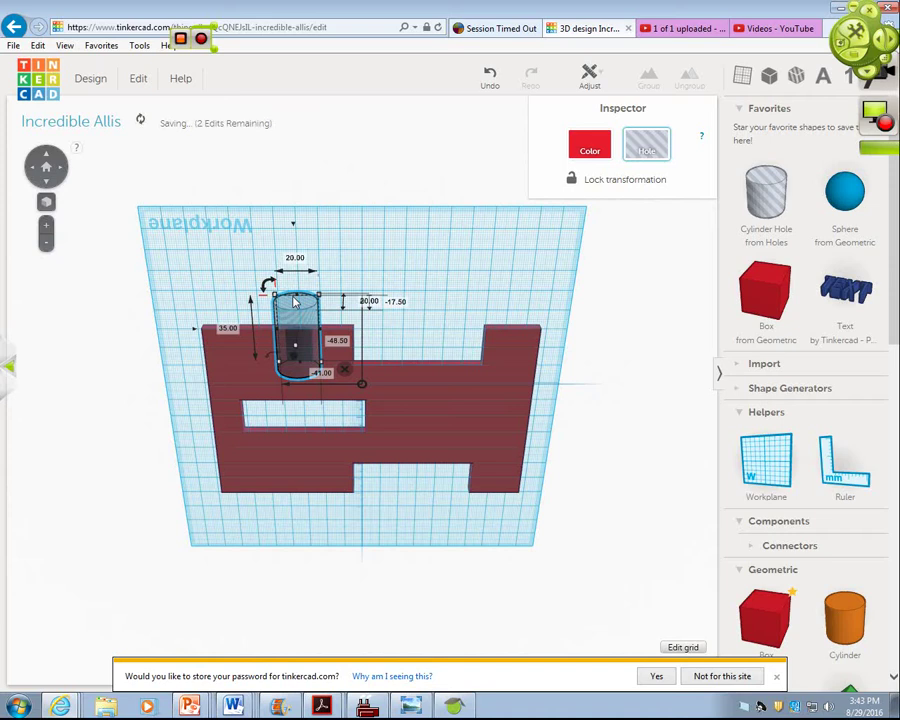
# Slide the cylinder hole inward to a depth offset of -27.50 mm, between the plate's outer edge and the rectangular slot.
pyautogui.hotkey('shift', 'Down')
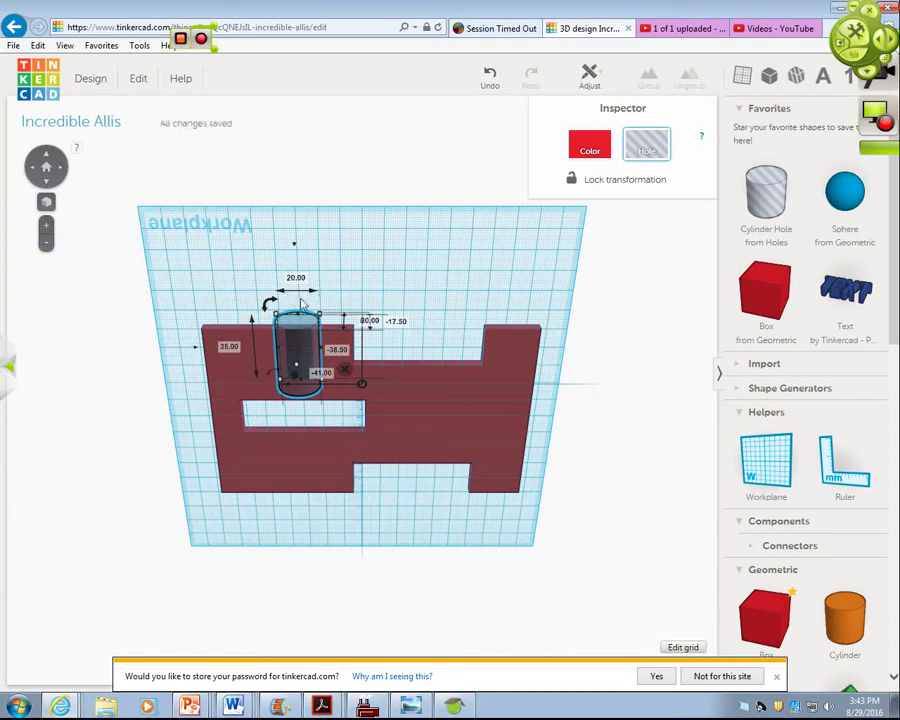
pyautogui.click(46, 182)
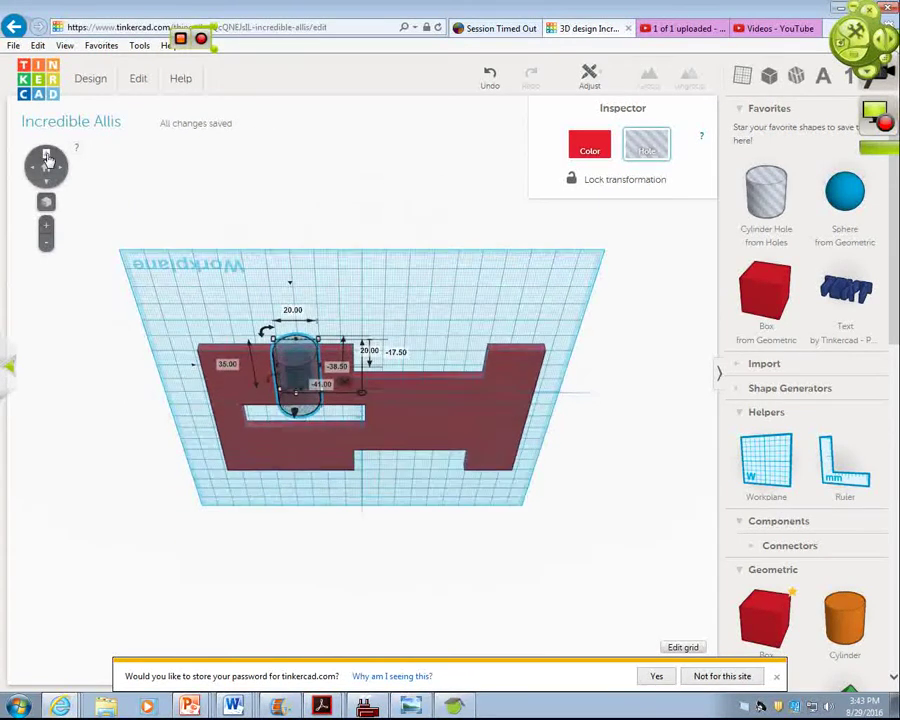
pyautogui.click(46, 184)
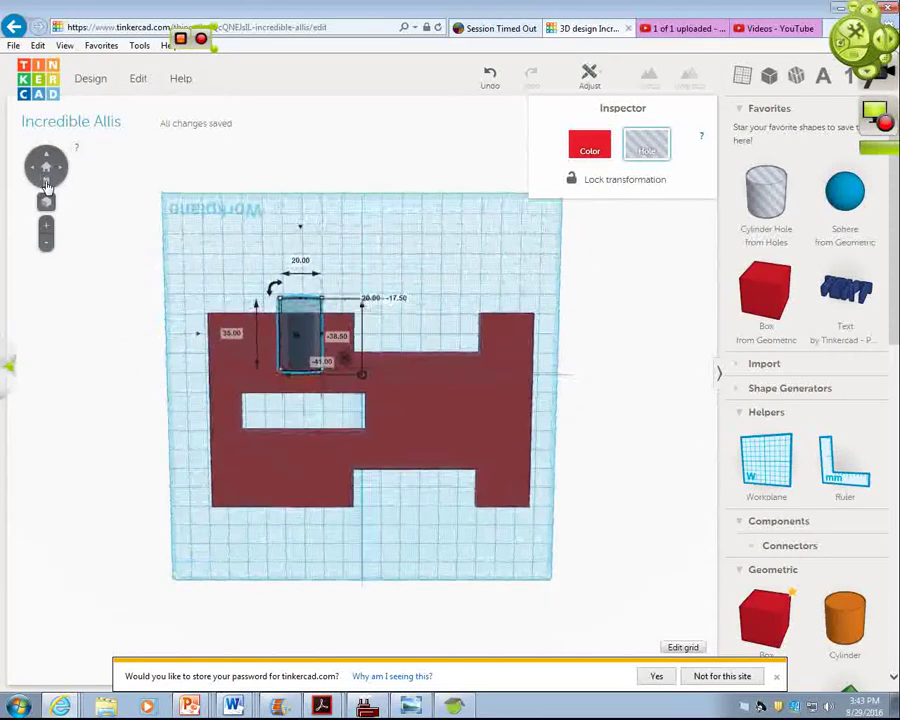
pyautogui.press('Down')
pyautogui.press('Down')
pyautogui.press('Down')
pyautogui.press('Down')
pyautogui.press('Down')
pyautogui.press('Down')
pyautogui.press('Down')
pyautogui.press('Down')
pyautogui.press('Down')
pyautogui.press('Down')
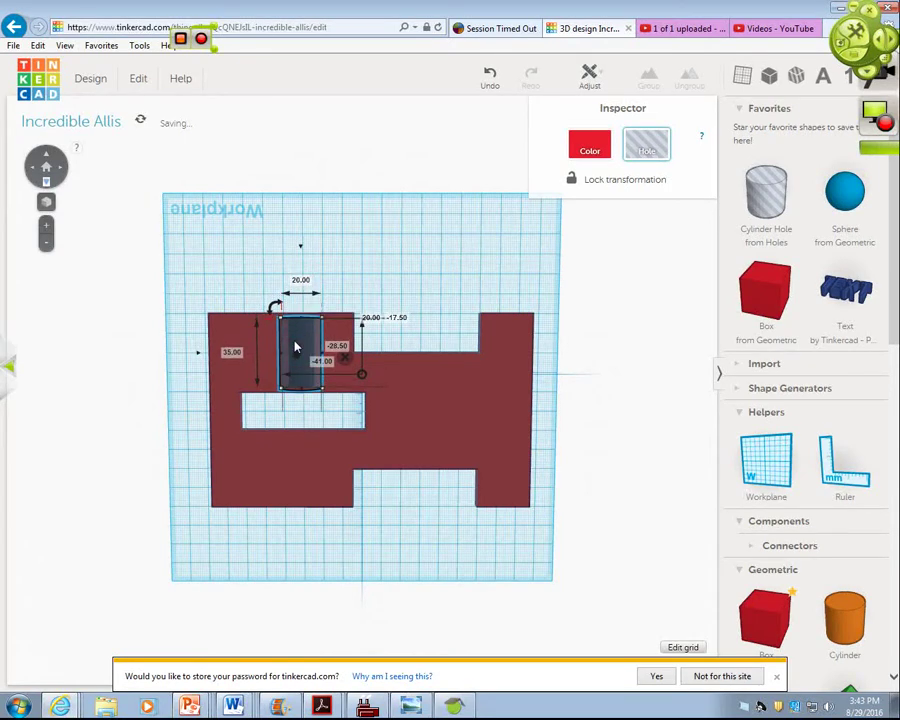
pyautogui.press('Down')
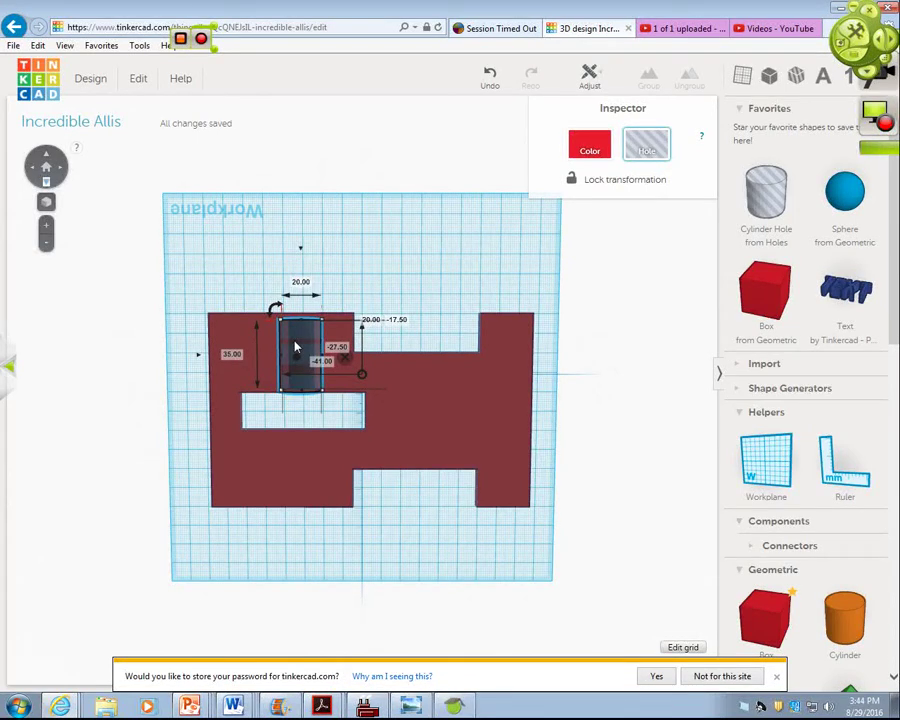
# Copy and paste the cylinder hole, placing the duplicate off the plate at offsets of about 26 mm and -69 mm.
pyautogui.click(331, 277)
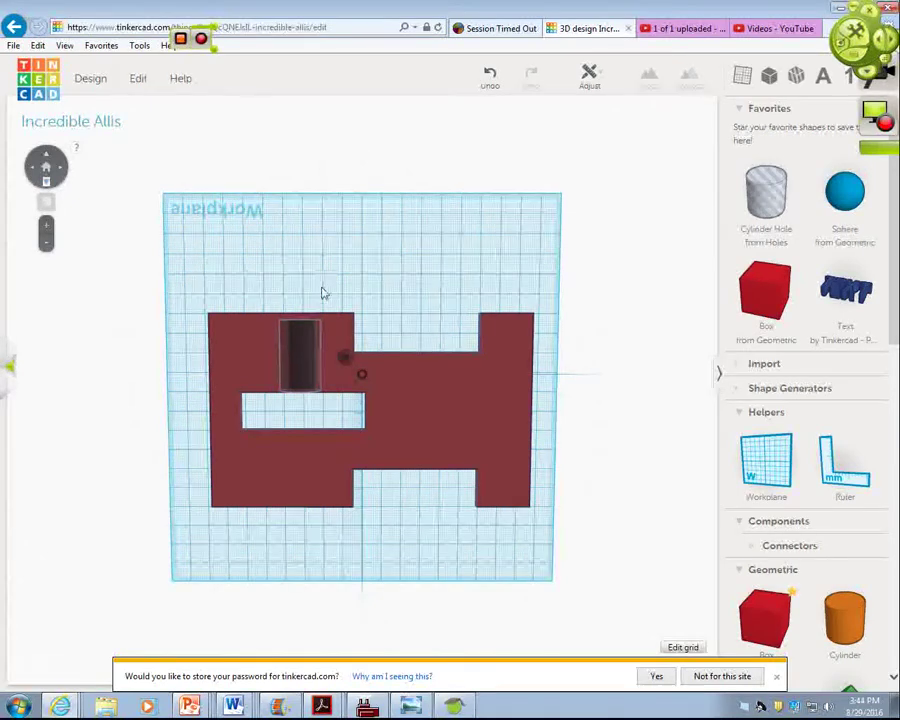
pyautogui.click(301, 353)
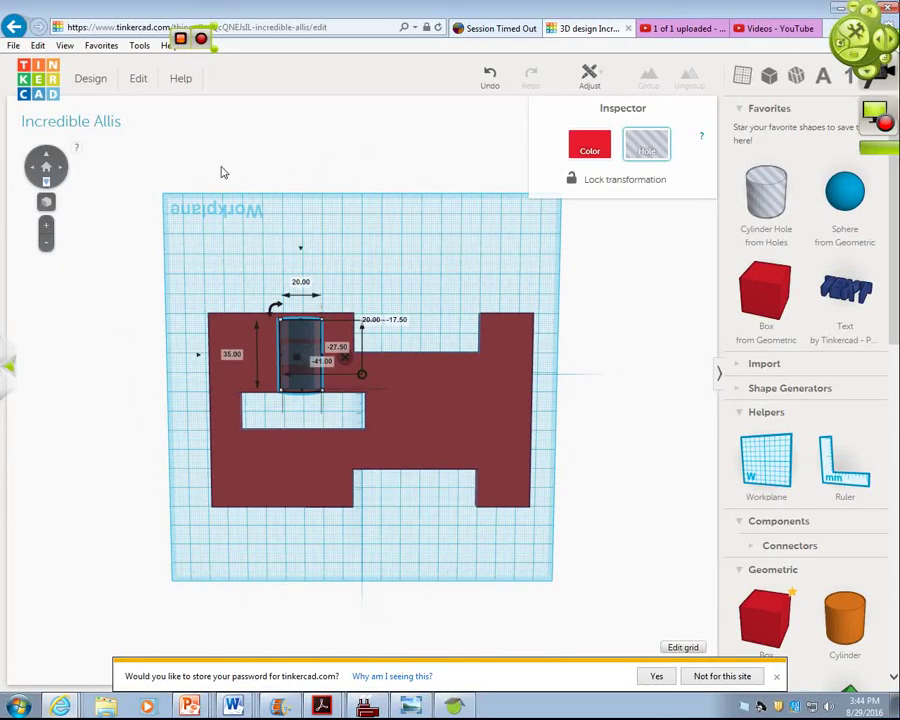
pyautogui.click(140, 80)
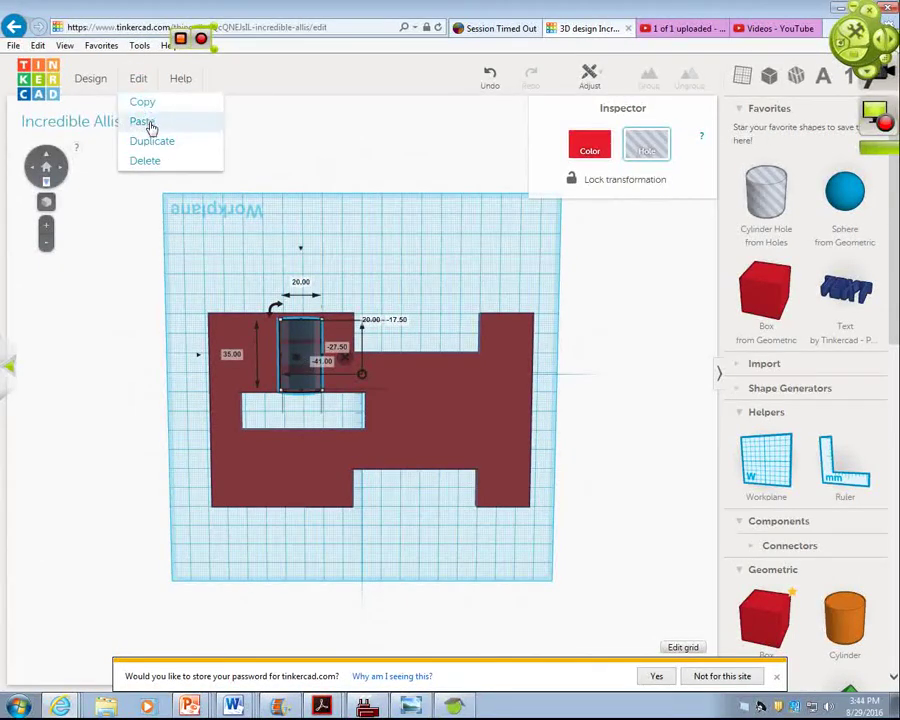
pyautogui.click(147, 85)
pyautogui.click(147, 85)
pyautogui.click(155, 104)
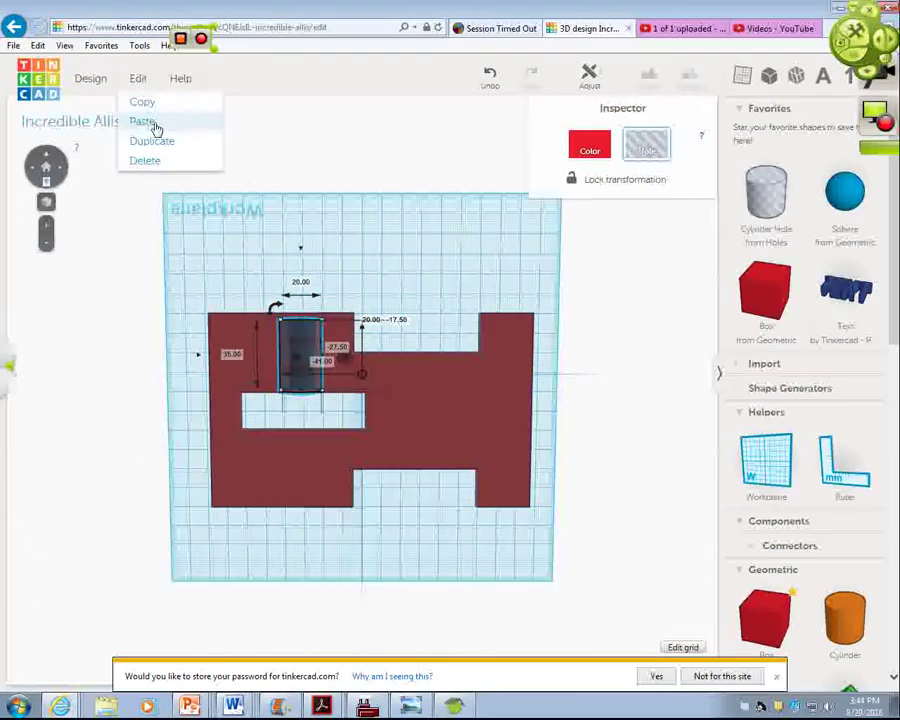
pyautogui.click(180, 124)
pyautogui.moveTo(333, 338); pyautogui.dragTo(440, 228)
# Set the duplicated cylinder hole's width to 5 mm and its length to 65 mm.
pyautogui.click(434, 199)
pyautogui.write('5')
pyautogui.press('Return')
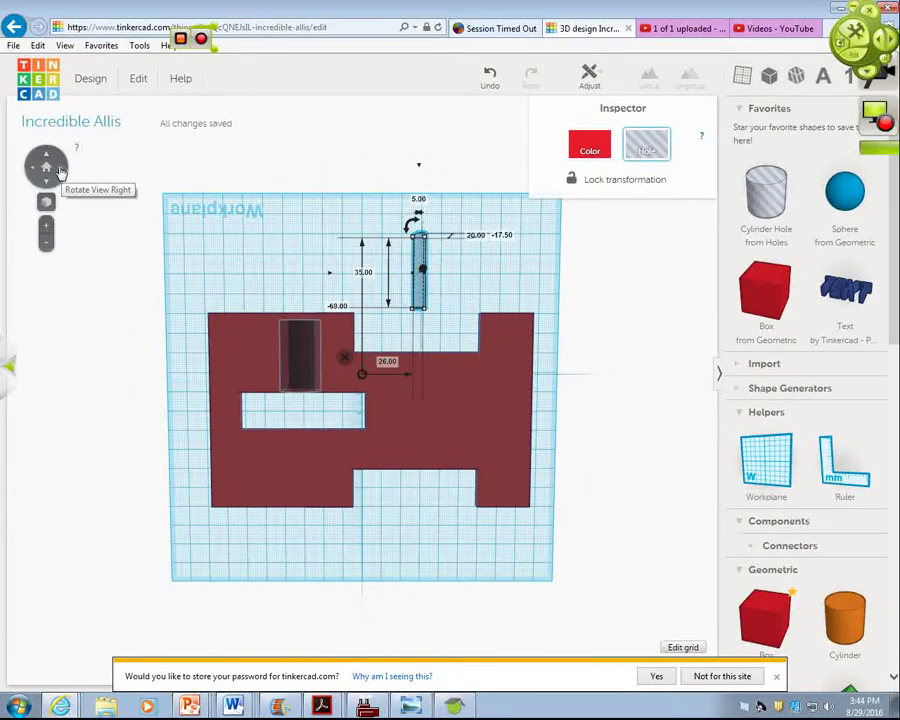
pyautogui.click(363, 272)
pyautogui.write('40')
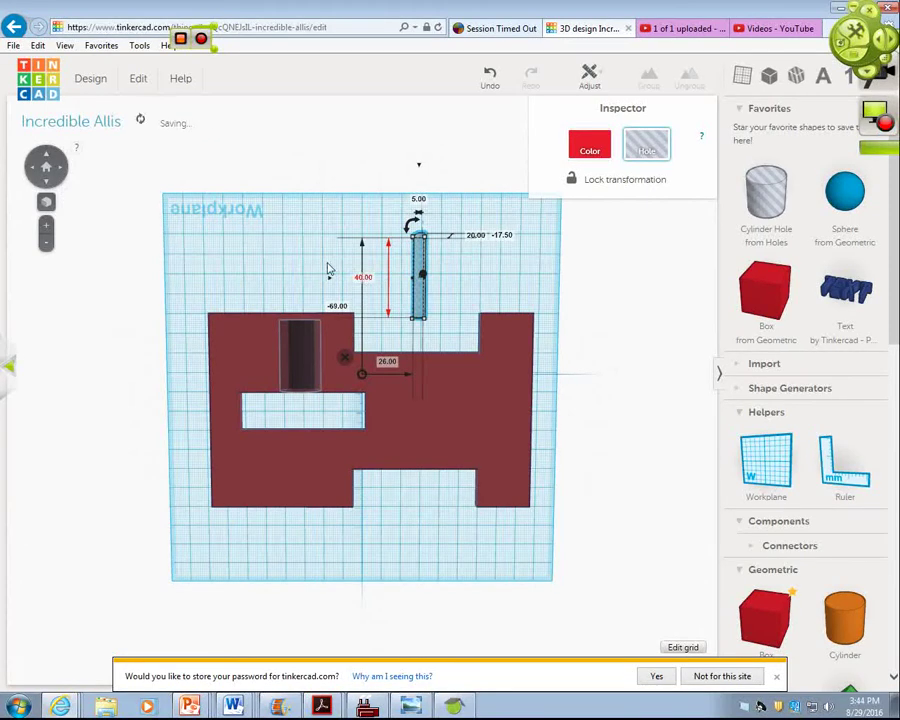
pyautogui.click(362, 280)
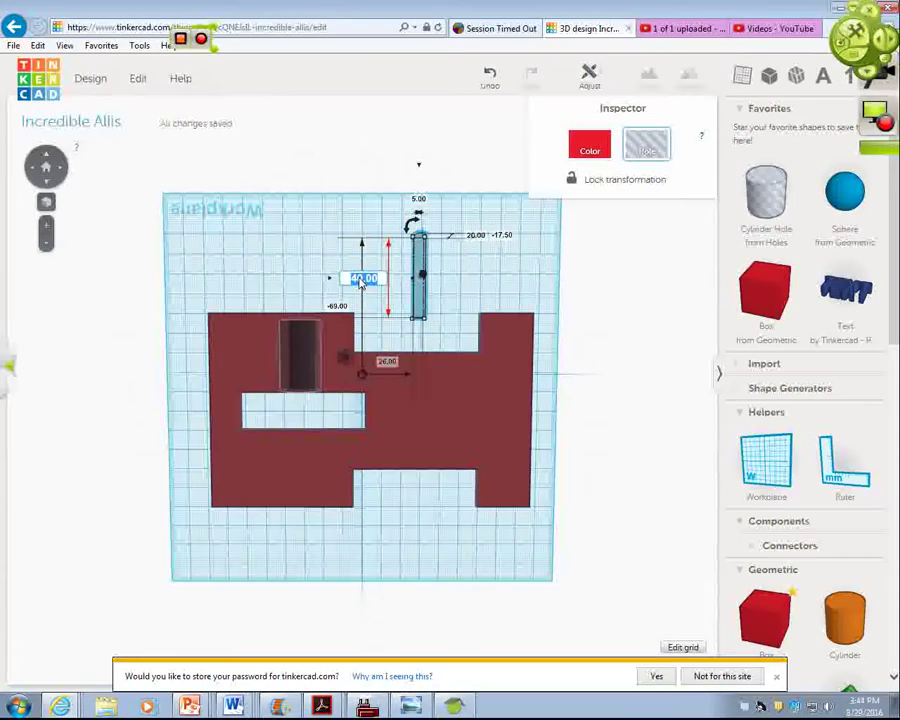
pyautogui.write('65')
pyautogui.press('Return')
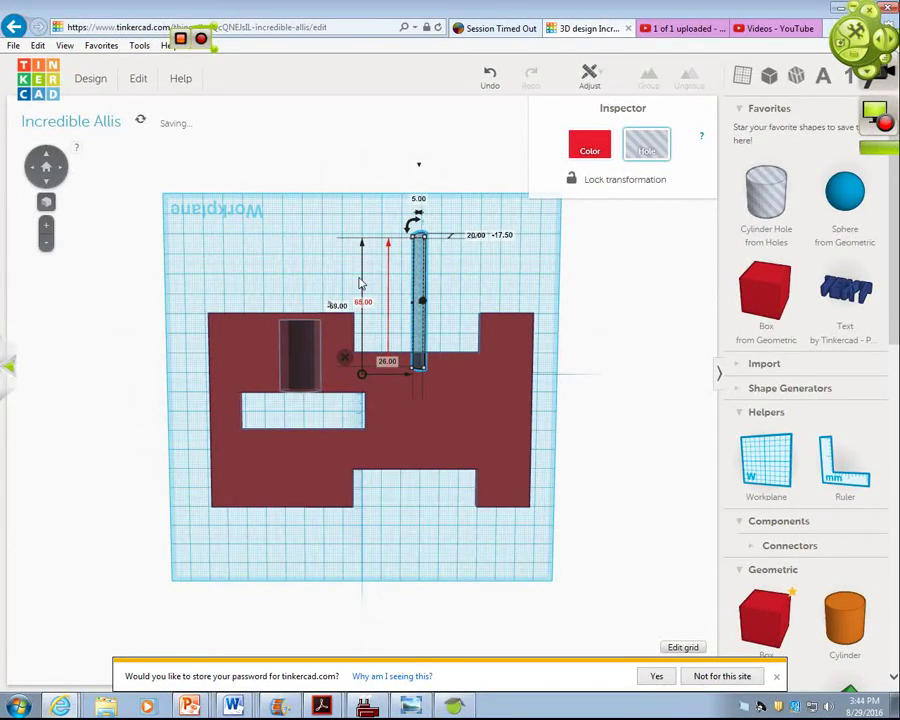
pyautogui.click(66, 177)
pyautogui.click(66, 177)
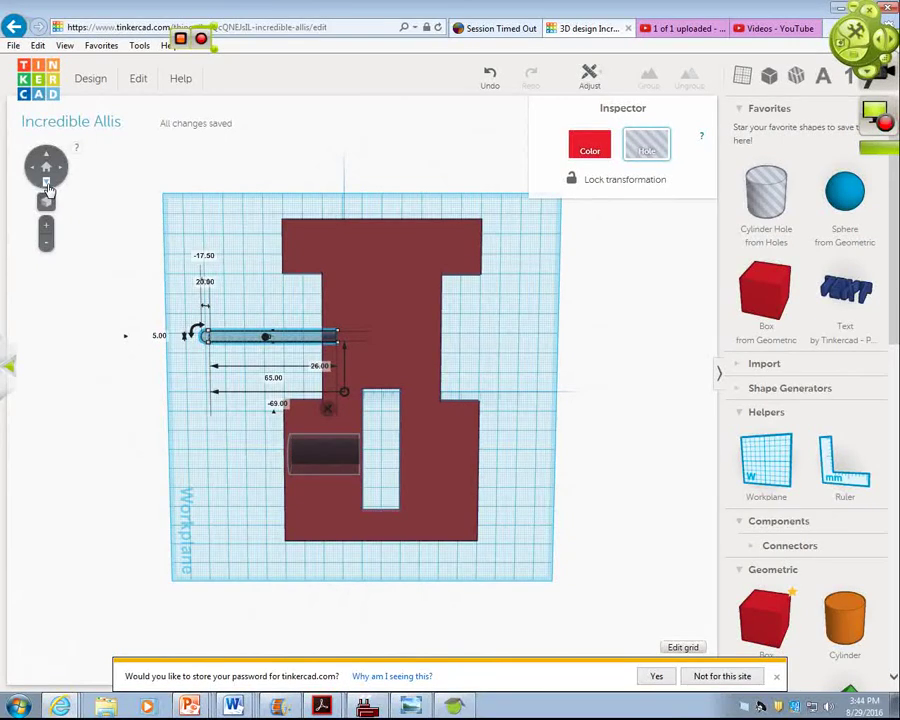
pyautogui.click(46, 186)
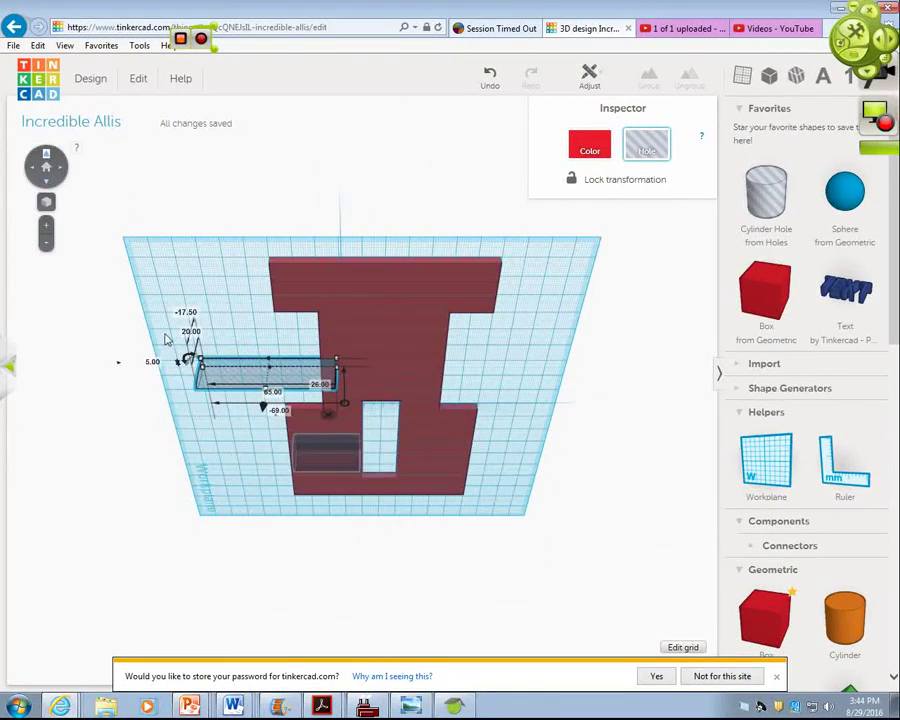
pyautogui.click(47, 160)
pyautogui.click(47, 160)
pyautogui.moveTo(262, 428); pyautogui.dragTo(278, 425)
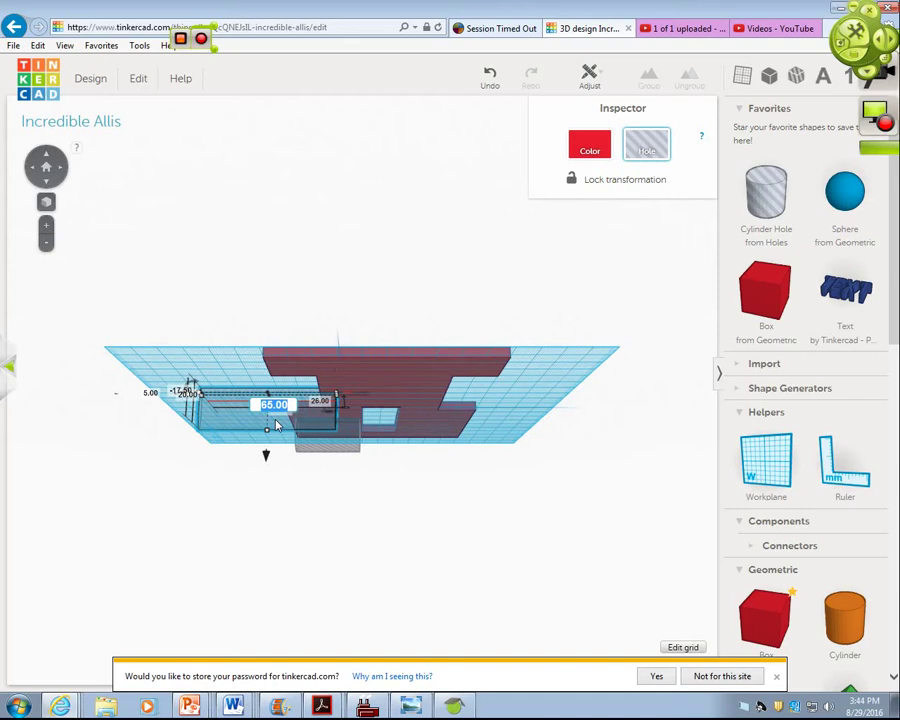
pyautogui.write('5')
pyautogui.press('Return')
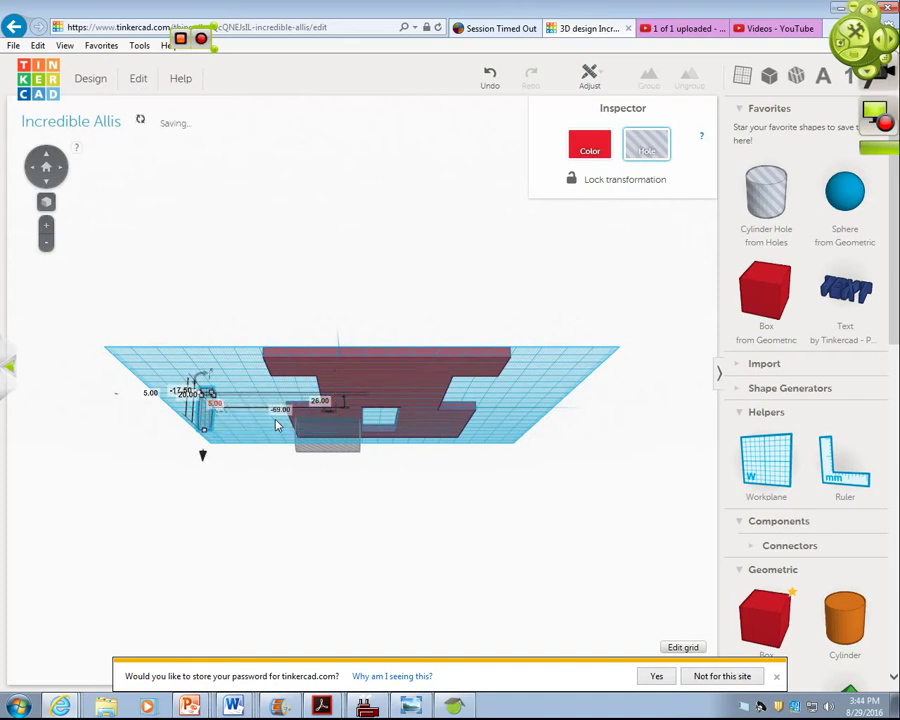
pyautogui.click(492, 80)
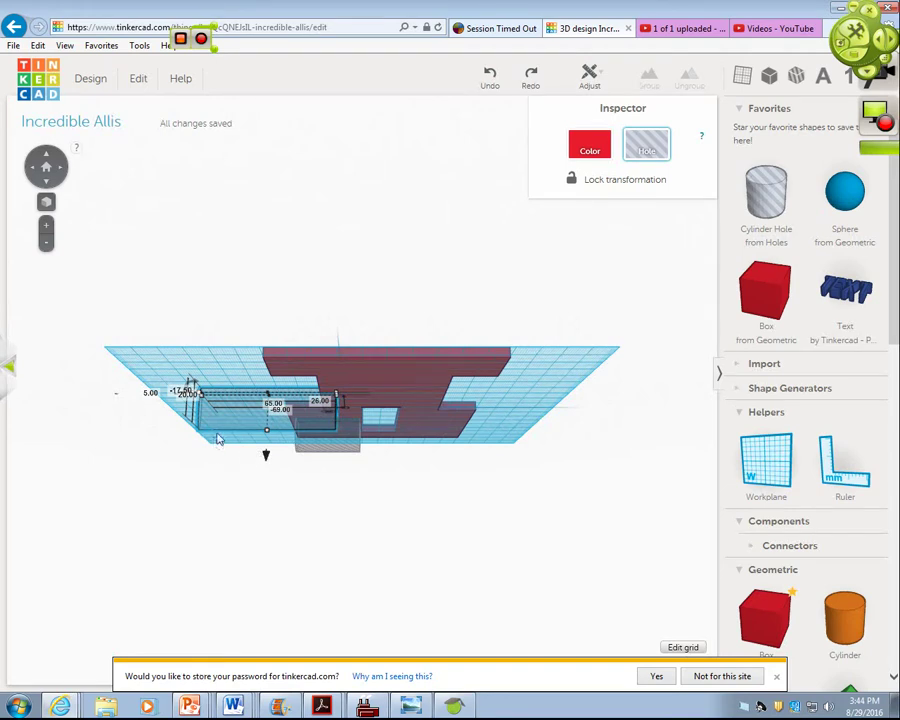
# Set the thin cylinder hole's height to 5 mm.
pyautogui.click(46, 157)
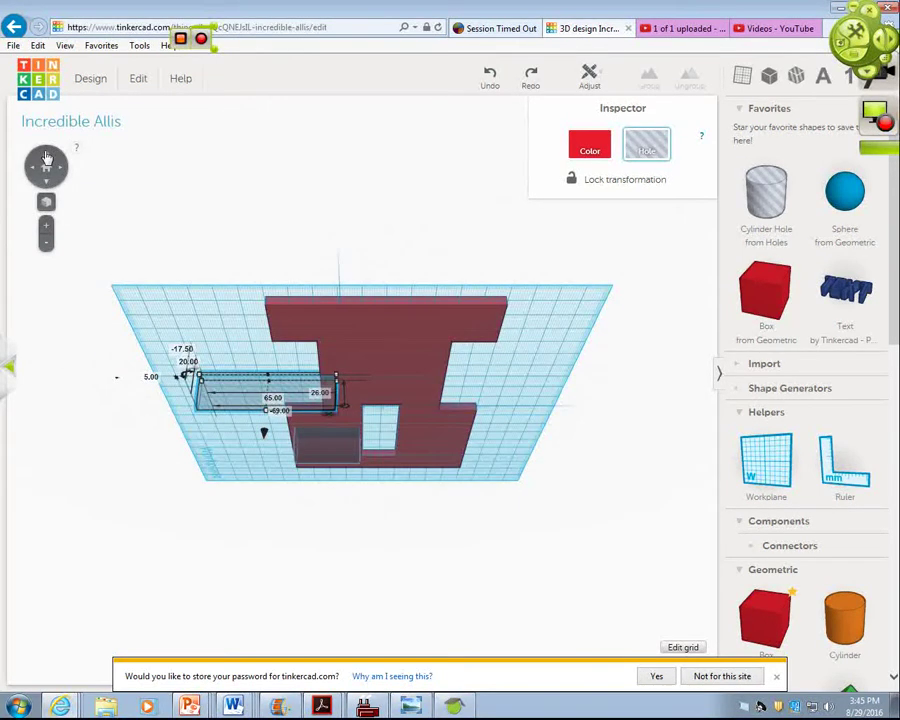
pyautogui.click(46, 157)
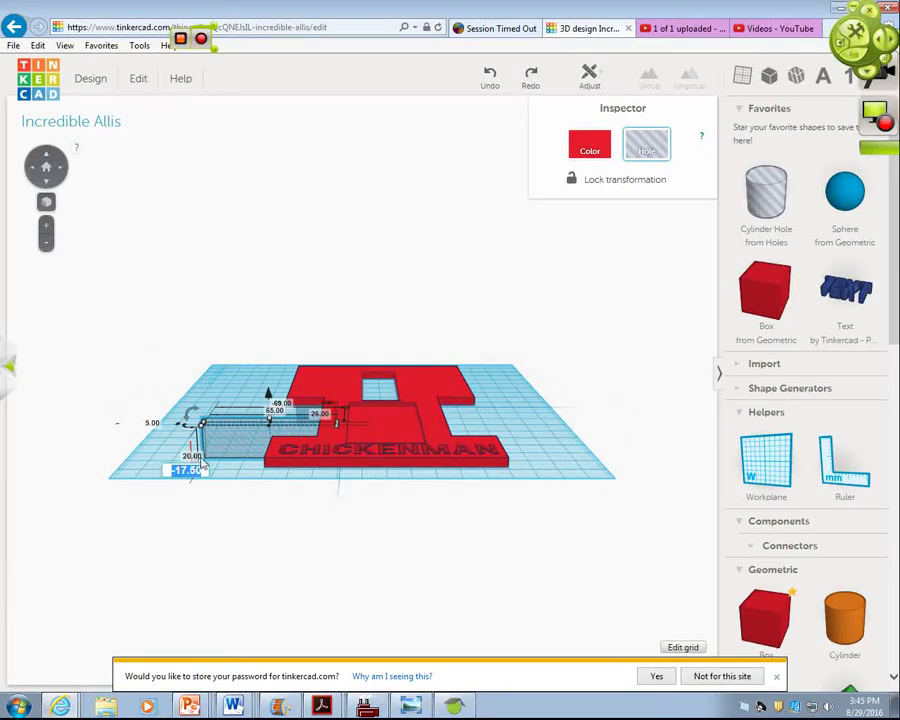
pyautogui.click(192, 457)
pyautogui.write('5')
pyautogui.press('Return')
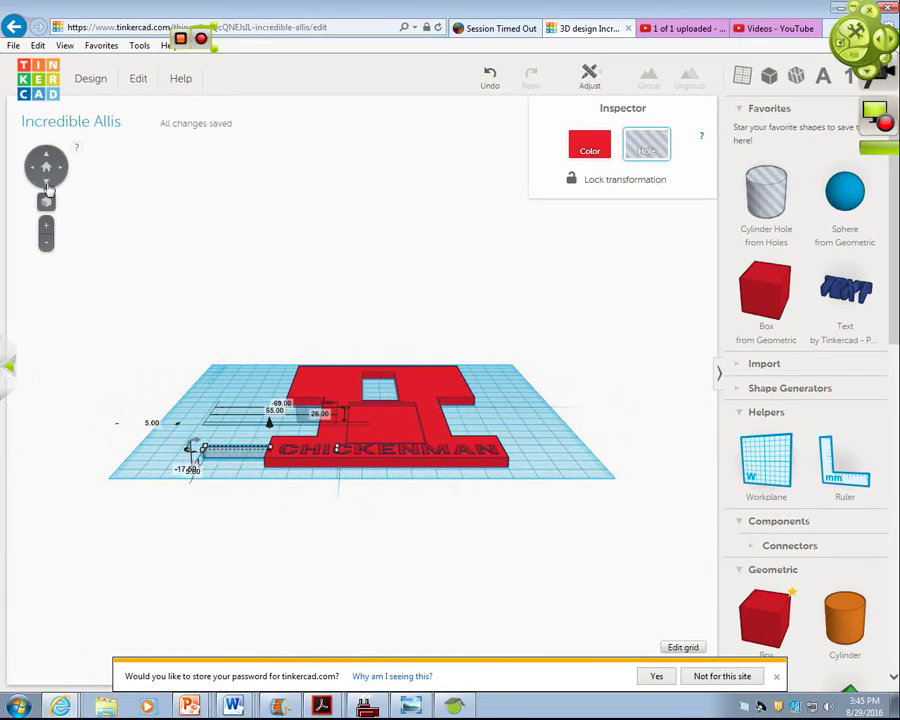
# Move the thin cylinder hole across the plate's narrow middle section, to offsets of 35 mm and -14 mm.
pyautogui.click(44, 150)
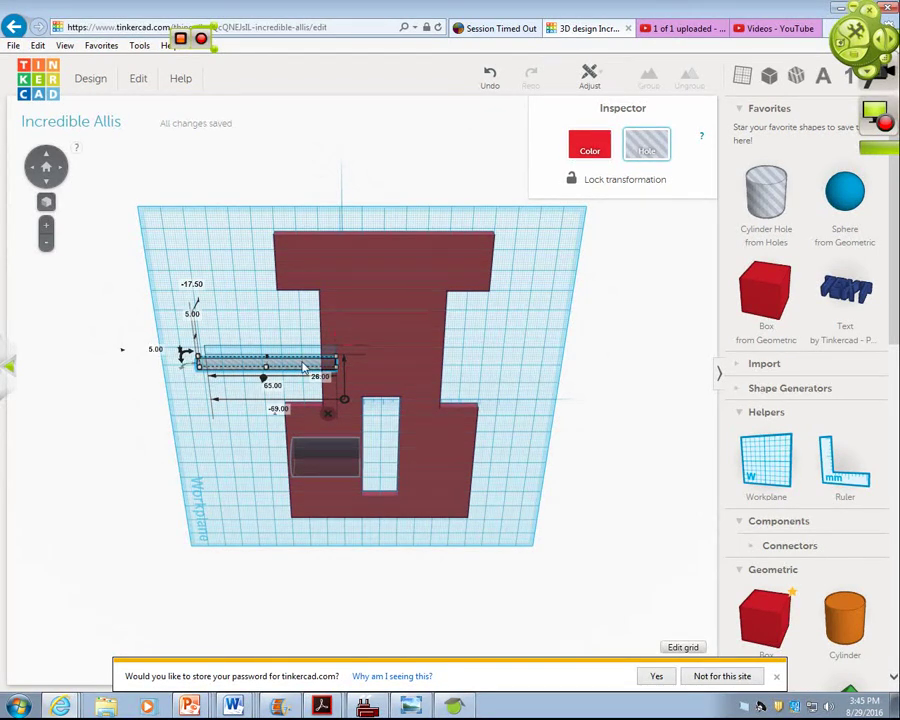
pyautogui.press('Right')
pyautogui.press('Right')
pyautogui.press('Right')
pyautogui.press('Right')
pyautogui.press('Right')
pyautogui.press('Right')
pyautogui.press('Right')
pyautogui.press('Right')
pyautogui.press('Right')
pyautogui.press('Right')
pyautogui.press('Right')
pyautogui.press('Right')
pyautogui.press('Right')
pyautogui.press('Right')
pyautogui.press('Right')
pyautogui.press('Right')
pyautogui.press('Right')
pyautogui.press('Right')
pyautogui.press('Right')
pyautogui.press('Right')
pyautogui.press('Right')
pyautogui.press('Right')
pyautogui.press('Right')
pyautogui.press('Right')
pyautogui.press('Right')
pyautogui.press('Right')
pyautogui.press('Right')
pyautogui.press('Right')
pyautogui.press('Right')
pyautogui.press('Right')
pyautogui.press('Right')
pyautogui.press('Right')
pyautogui.press('Right')
pyautogui.press('Right')
pyautogui.press('Right')
pyautogui.press('Right')
pyautogui.press('Right')
pyautogui.press('Right')
pyautogui.press('Right')
pyautogui.press('Right')
pyautogui.press('Right')
pyautogui.press('Right')
pyautogui.press('Right')
pyautogui.press('Right')
pyautogui.press('Right')
pyautogui.press('Right')
pyautogui.press('Down')
pyautogui.press('Up')
pyautogui.press('Up')
pyautogui.press('Up')
pyautogui.press('Up')
pyautogui.press('Up')
pyautogui.press('Up')
pyautogui.press('Up')
pyautogui.press('Up')
pyautogui.press('Up')
pyautogui.press('Up')
pyautogui.press('Up')
pyautogui.press('Up')
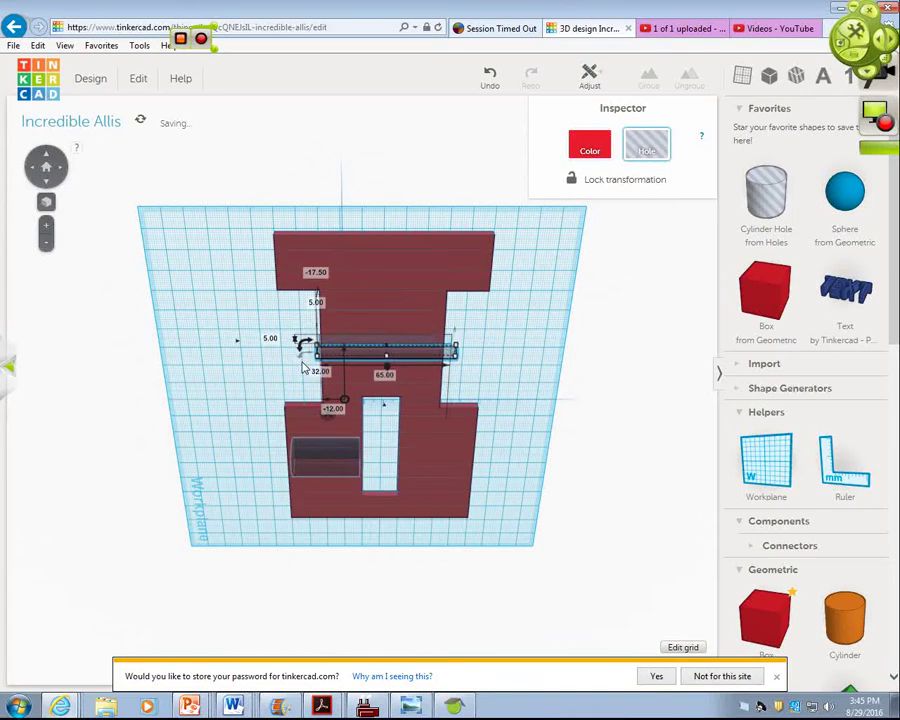
pyautogui.press('Left')
pyautogui.press('Left')
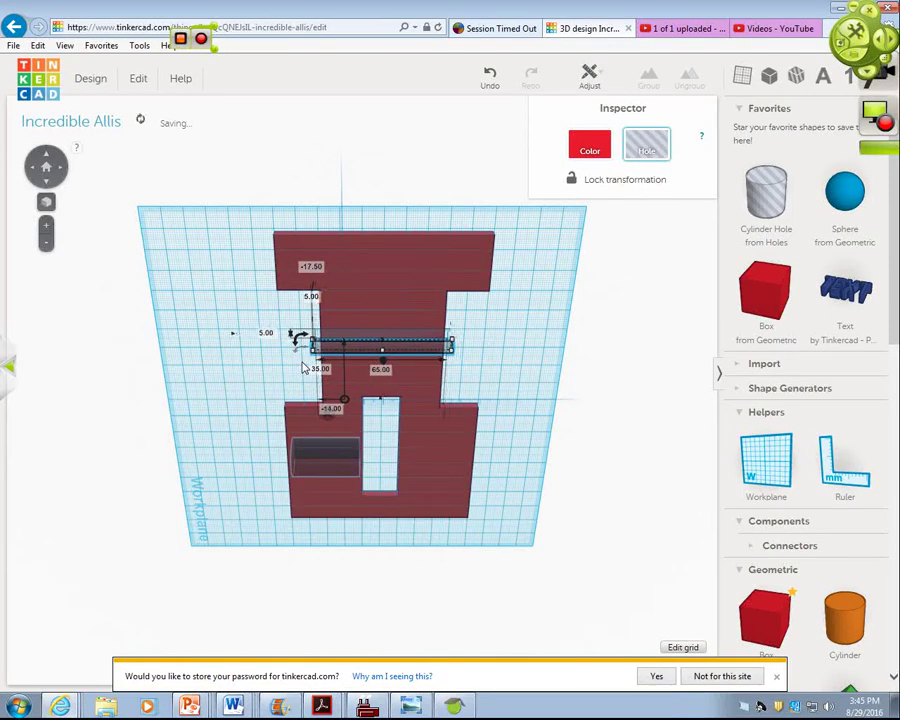
# Shift the thin cylinder hole along the middle section towards the rectangular slot, to an offset of 28 mm.
pyautogui.click(45, 183)
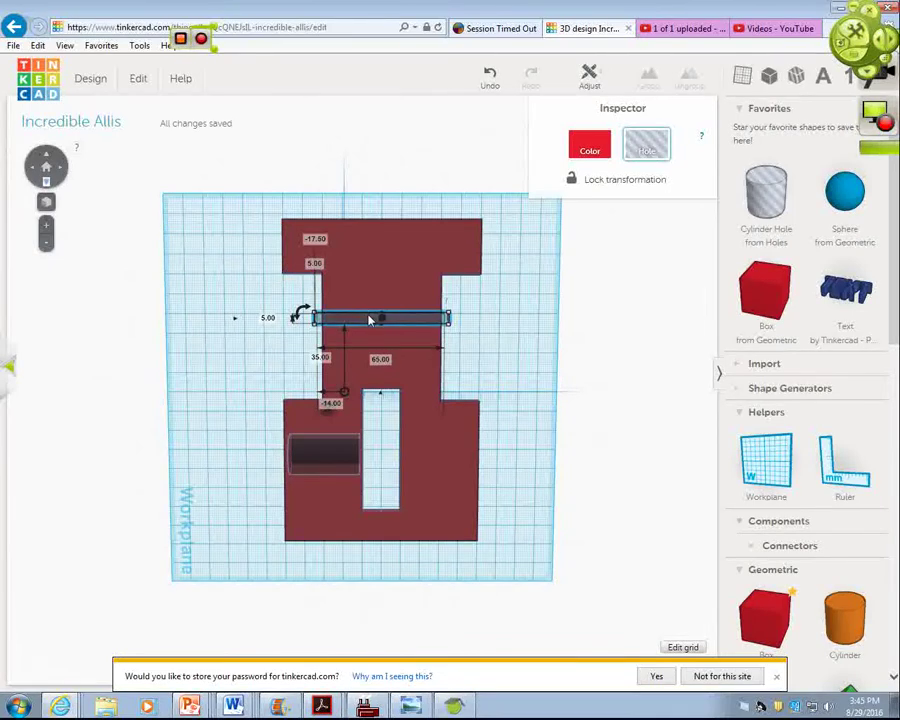
pyautogui.press('Down')
pyautogui.press('Down')
pyautogui.press('Down')
pyautogui.press('Down')
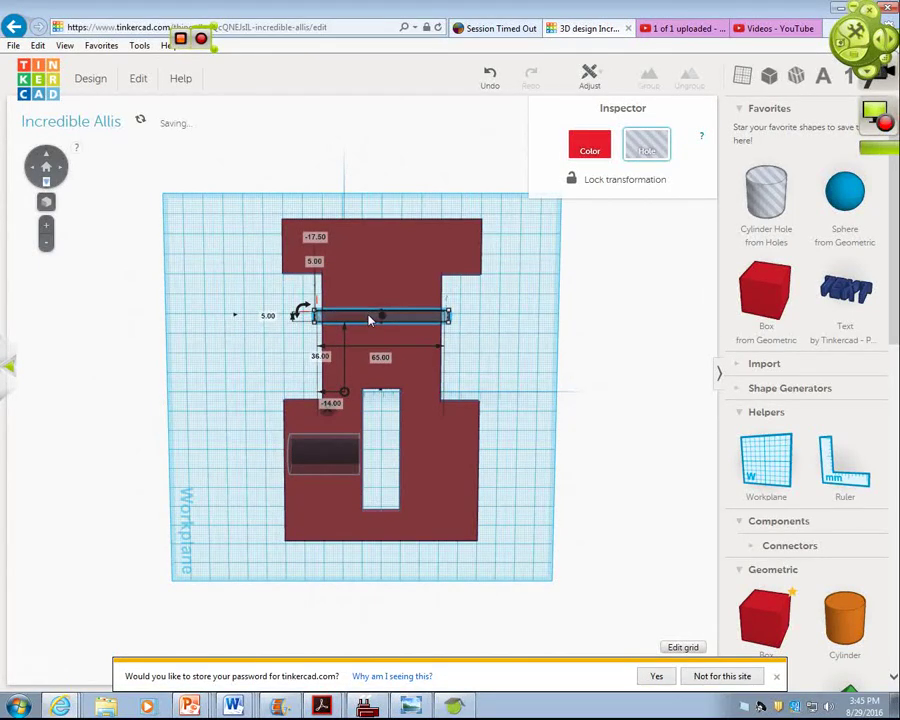
pyautogui.press('Down')
pyautogui.press('Down')
pyautogui.press('Down')
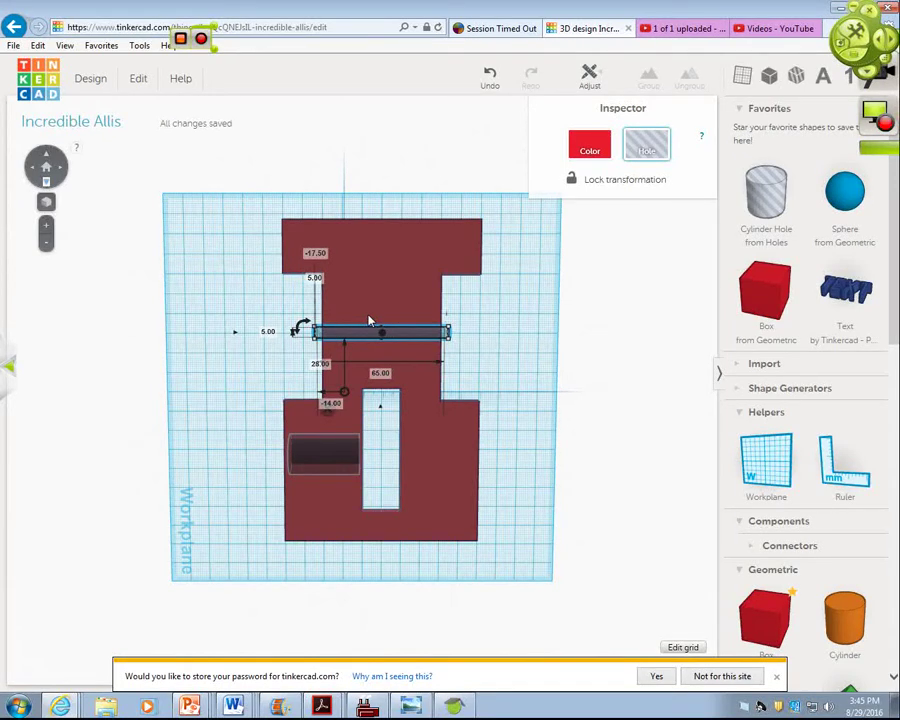
# Group the plate with both cylinder holes as a trial cut, and ungroup them again.
pyautogui.click(508, 368)
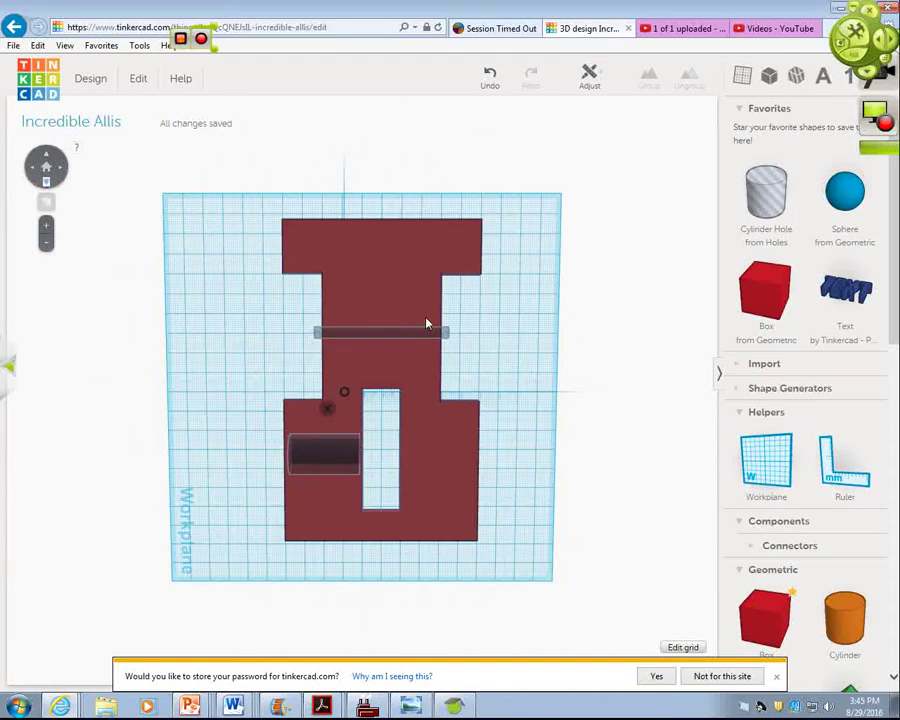
pyautogui.moveTo(252, 308); pyautogui.dragTo(512, 540)
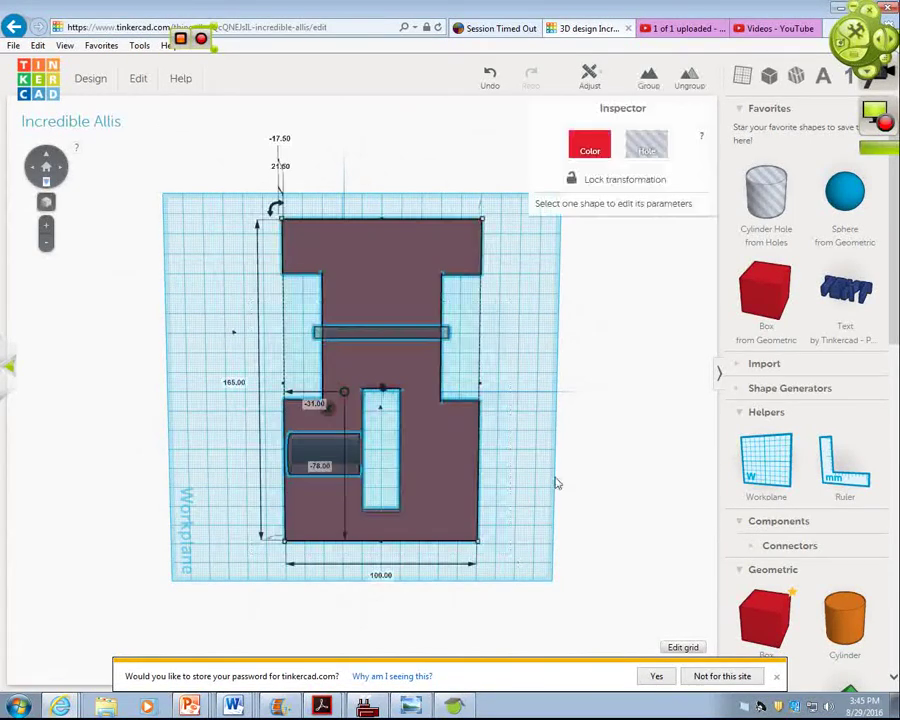
pyautogui.click(645, 76)
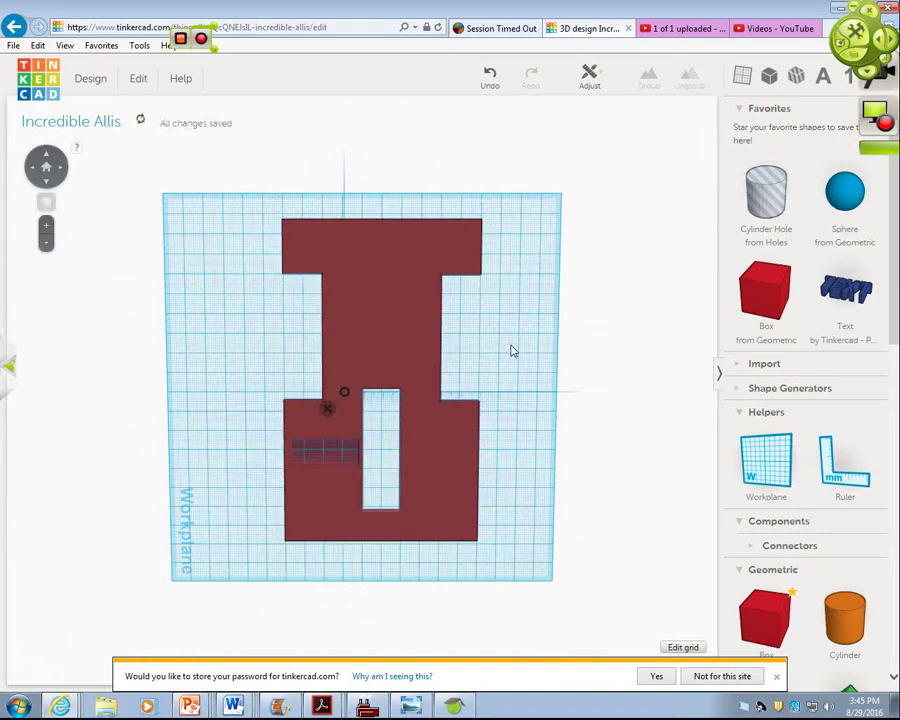
pyautogui.click(336, 455)
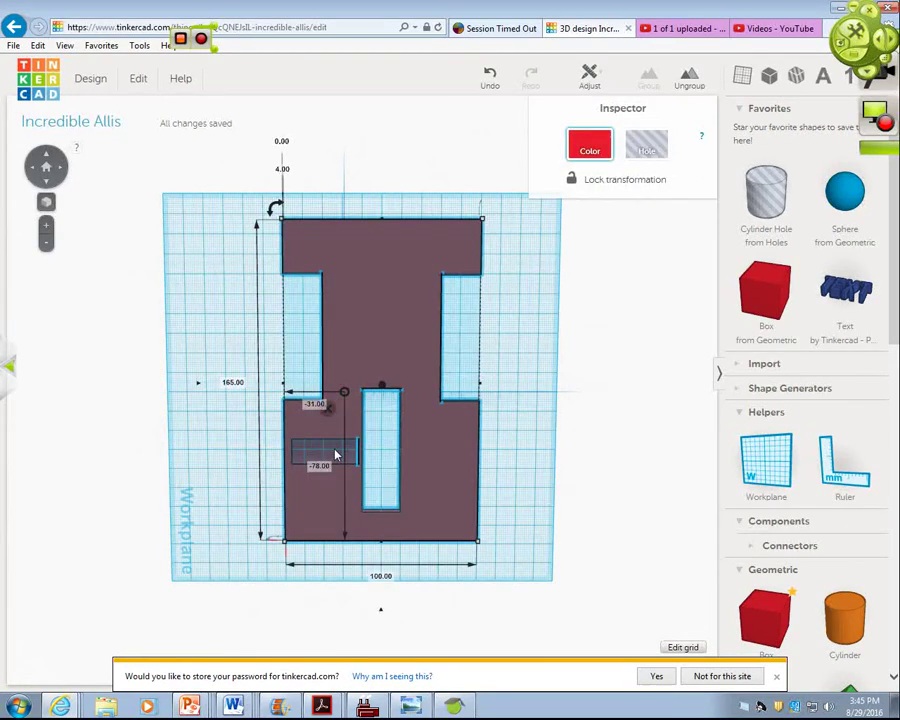
pyautogui.click(687, 78)
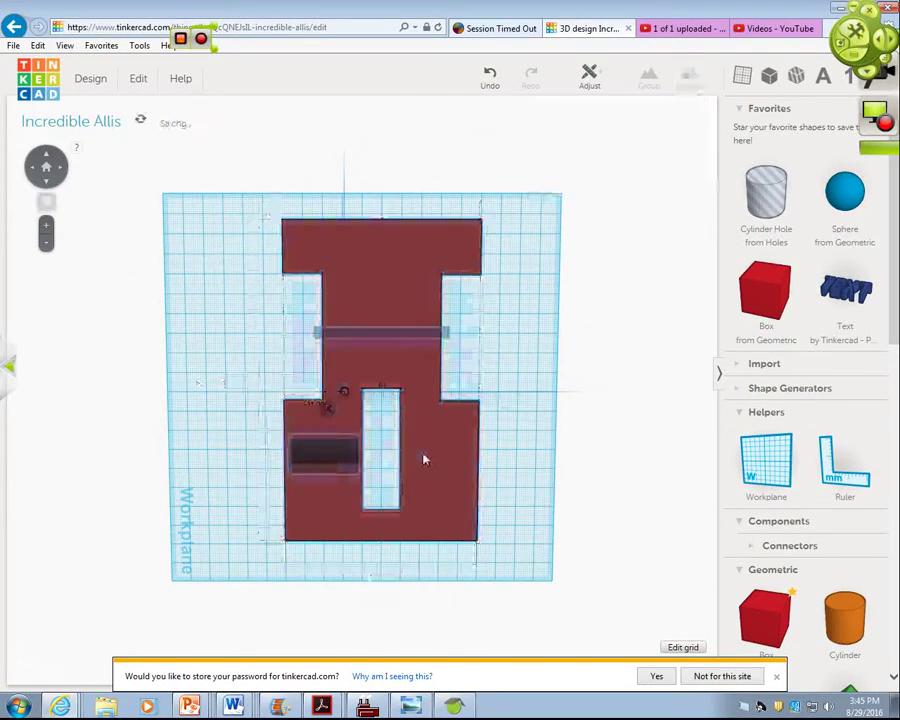
# Lower the larger cylinder hole beside the rectangular slot to 18.50 mm below the workplane.
pyautogui.click(320, 462)
pyautogui.press('Down')
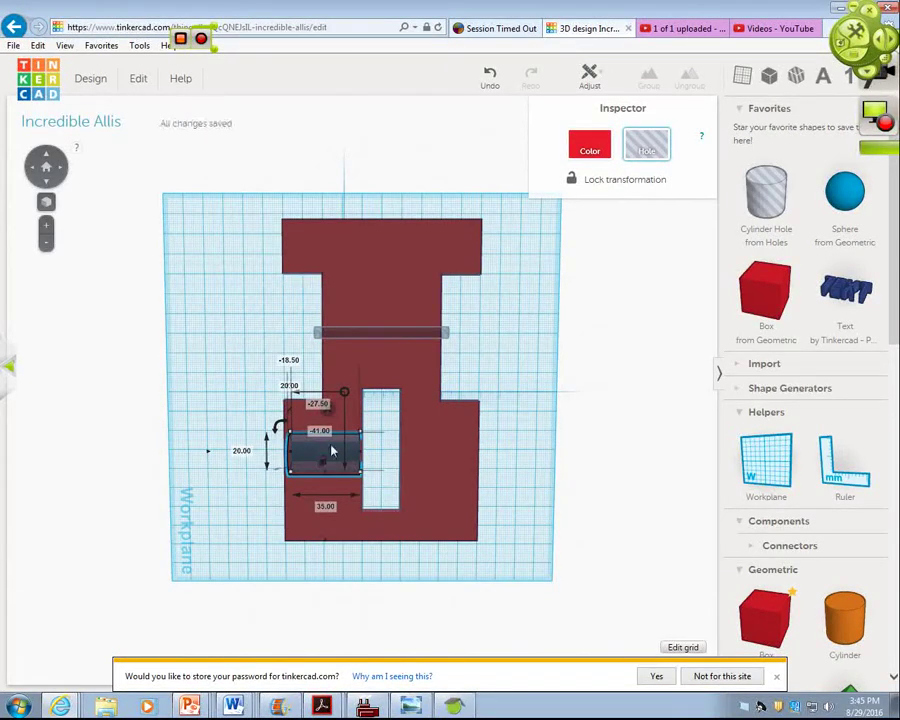
# Try another grouping of the plate and holes, then ungroup and try readjusting the larger cylinder hole's height.
pyautogui.moveTo(253, 210); pyautogui.dragTo(478, 571)
pyautogui.click(515, 534)
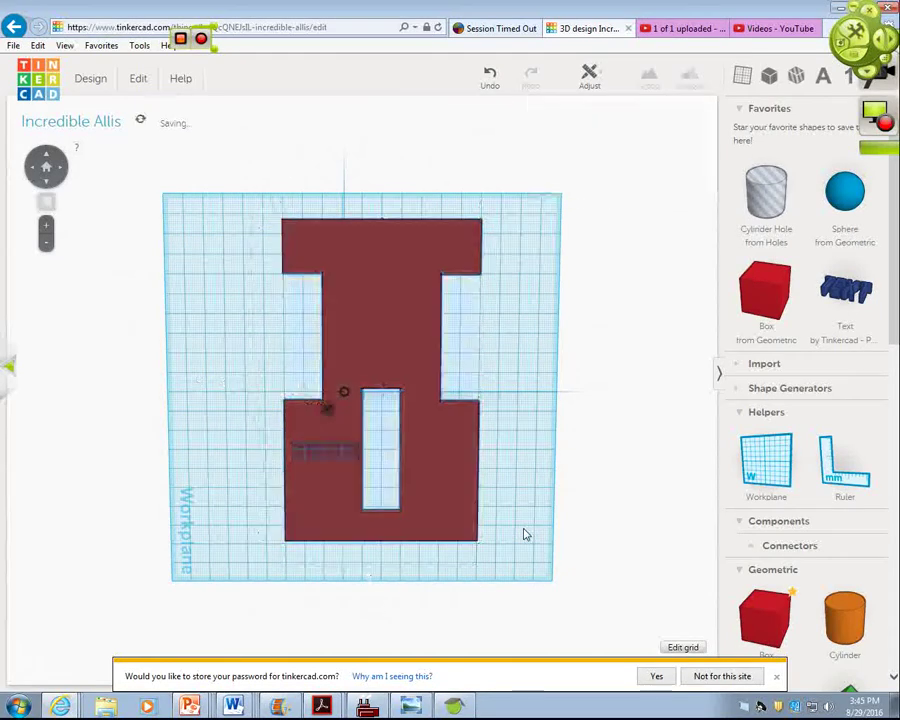
pyautogui.click(336, 454)
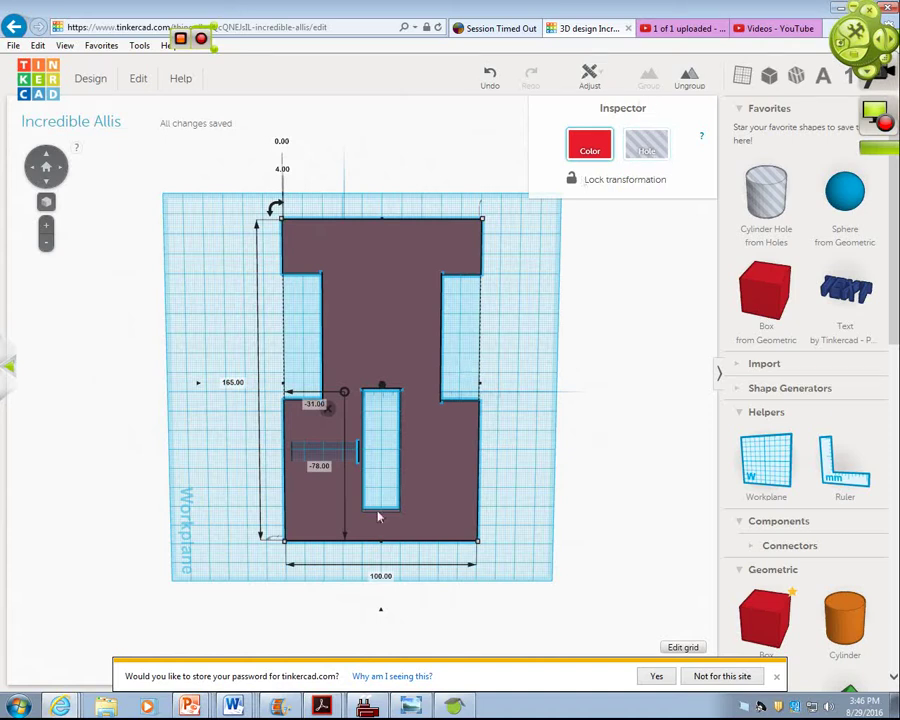
pyautogui.click(689, 76)
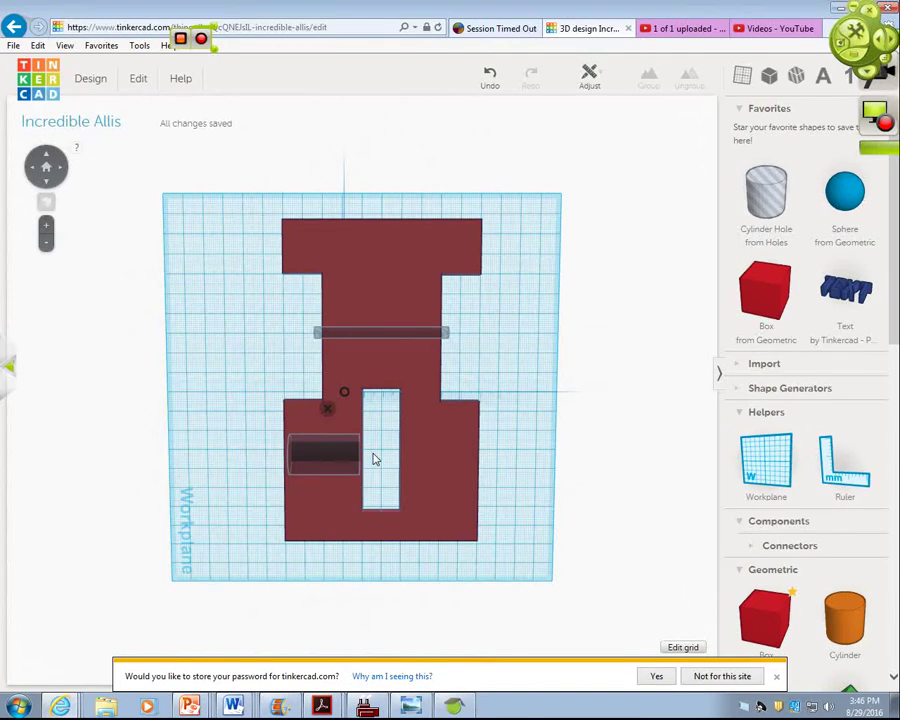
pyautogui.click(340, 457)
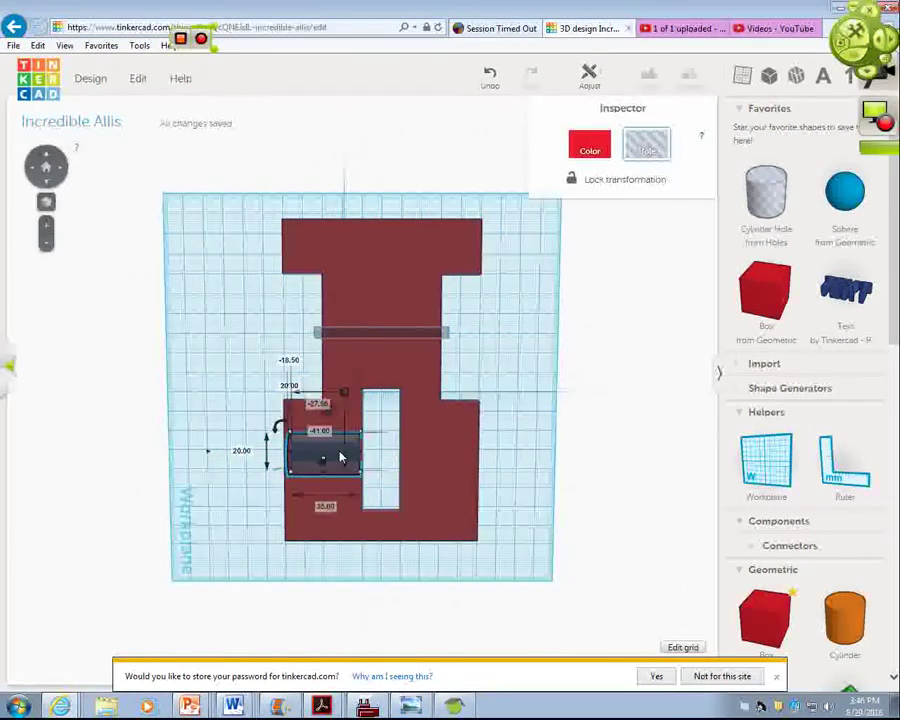
pyautogui.press('Up')
pyautogui.press('Up')
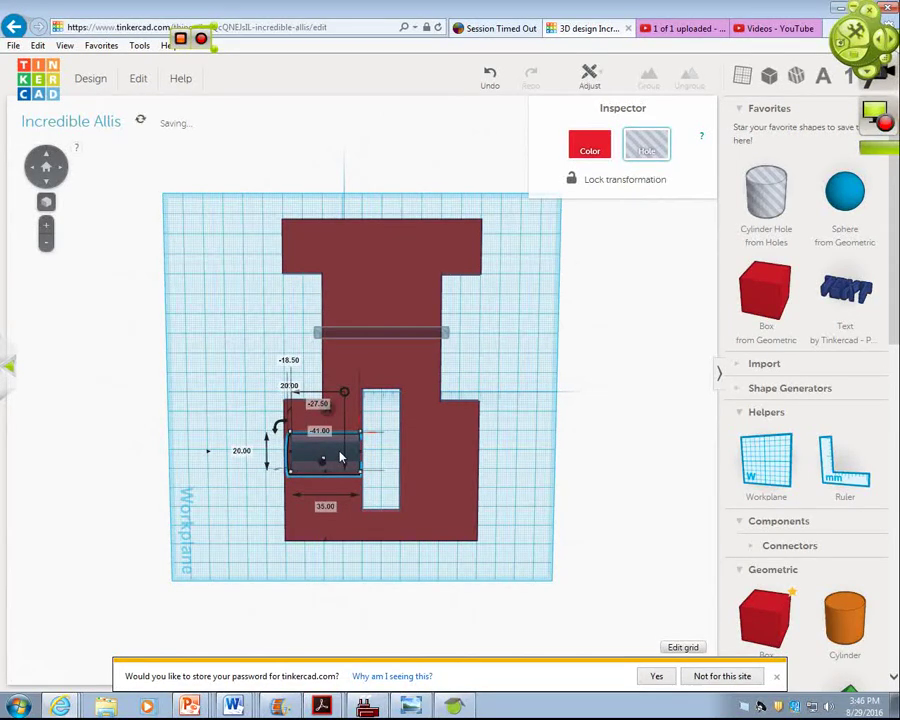
pyautogui.click(610, 408)
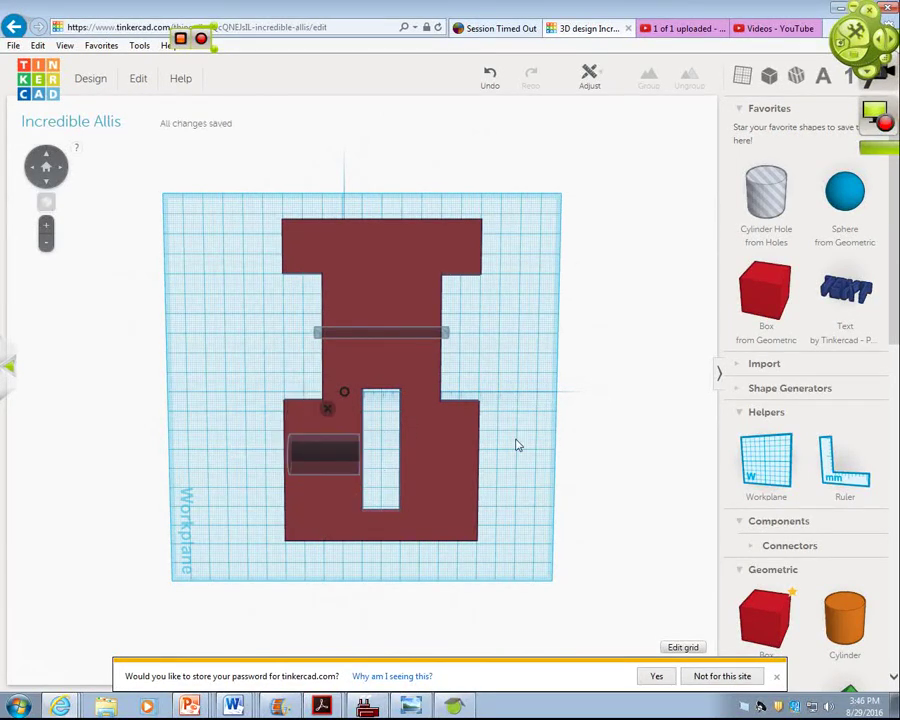
# Select the plate with both cylinder holes and group them to cut the holes out of the underside.
pyautogui.moveTo(263, 280); pyautogui.dragTo(508, 550)
pyautogui.click(649, 86)
pyautogui.click(552, 385)
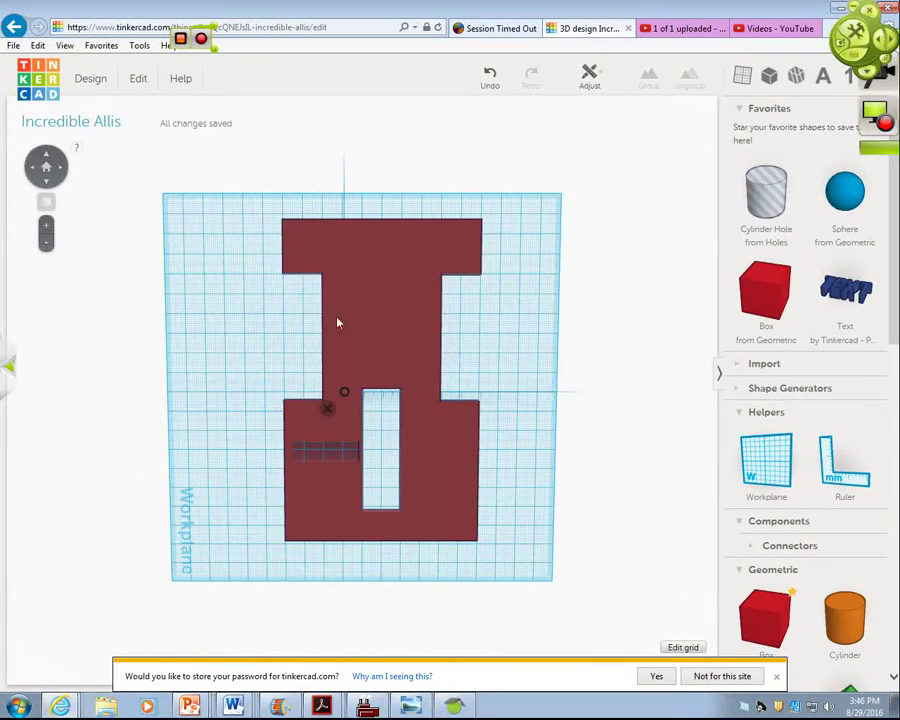
# Inspect the grouped plate from the front, top and underside, looking closely at the grooves cut by the cylinder holes.
pyautogui.click(46, 158)
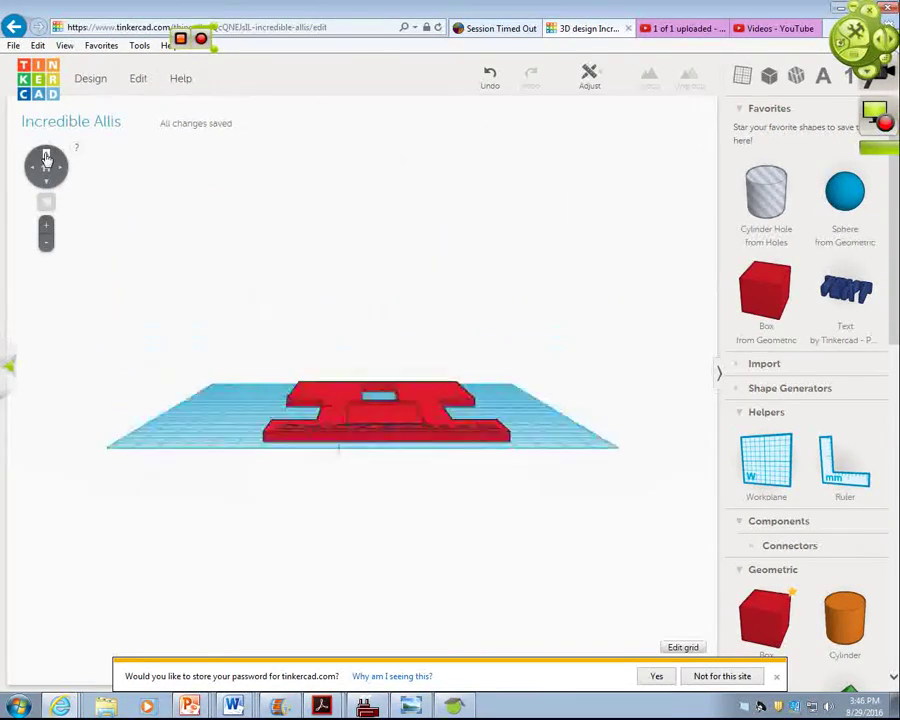
pyautogui.click(46, 158)
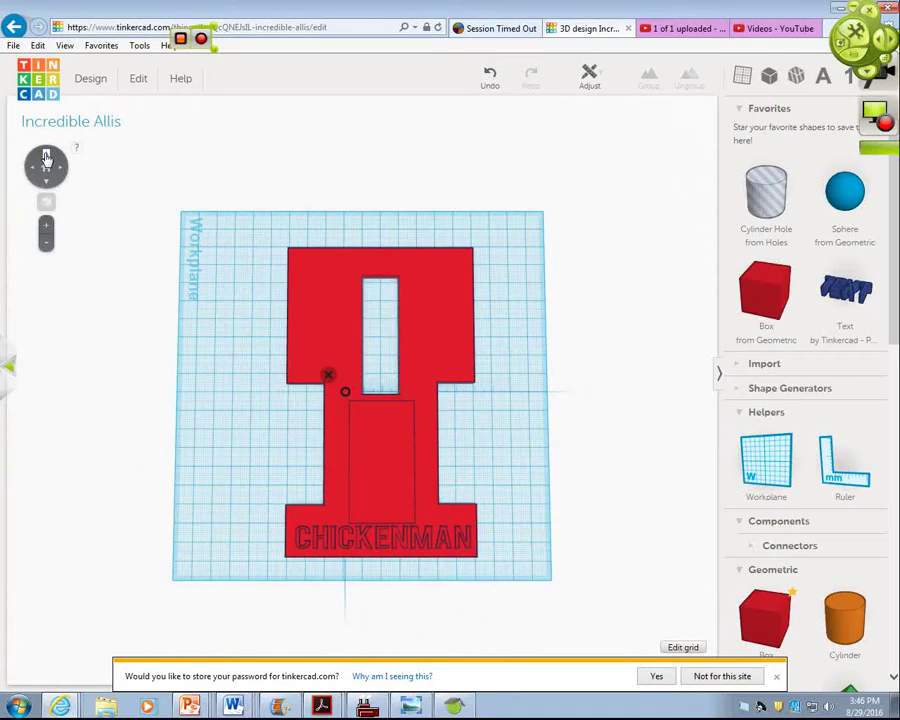
pyautogui.click(47, 184)
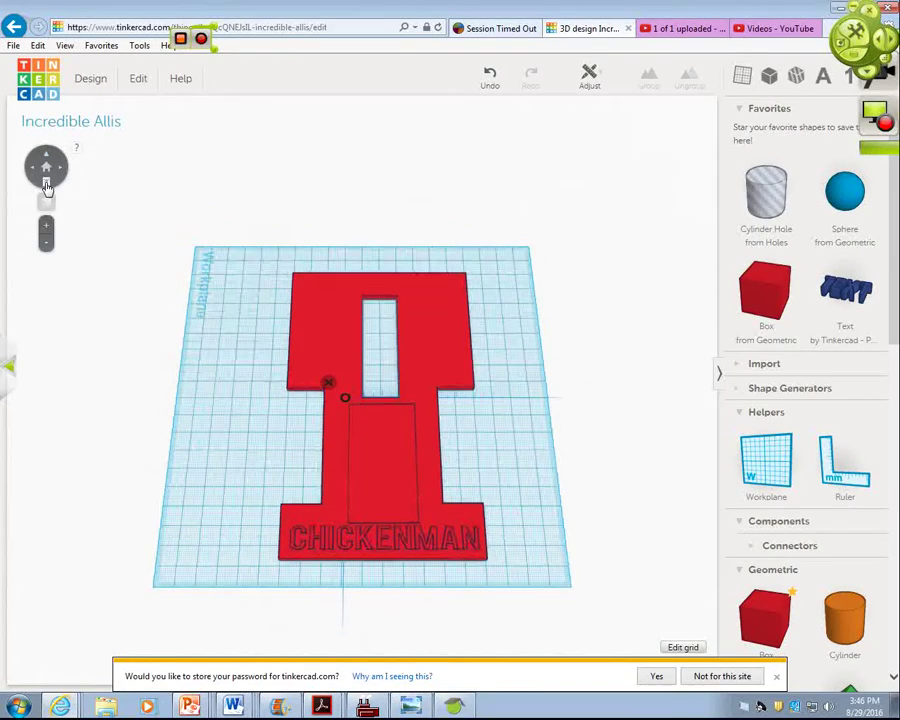
pyautogui.click(47, 184)
pyautogui.click(62, 170)
pyautogui.click(61, 171)
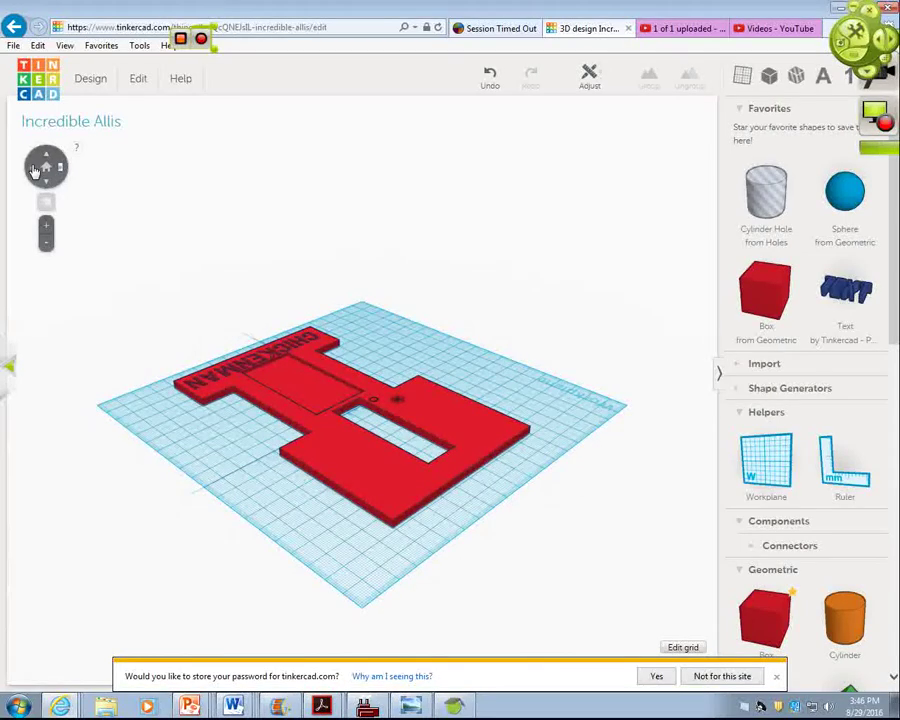
pyautogui.click(35, 170)
pyautogui.click(47, 185)
pyautogui.click(47, 185)
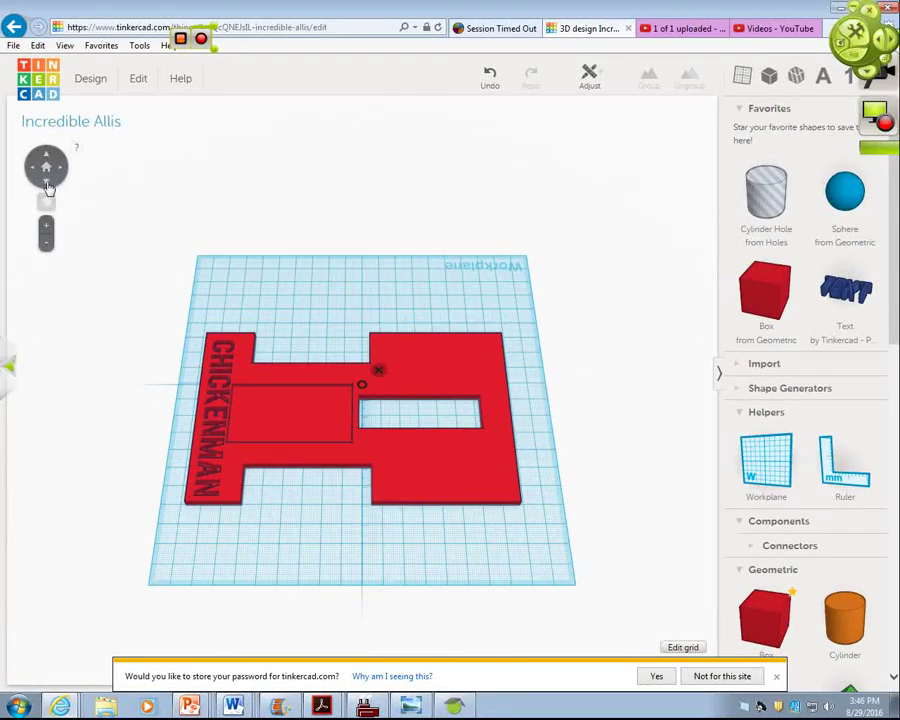
pyautogui.click(47, 158)
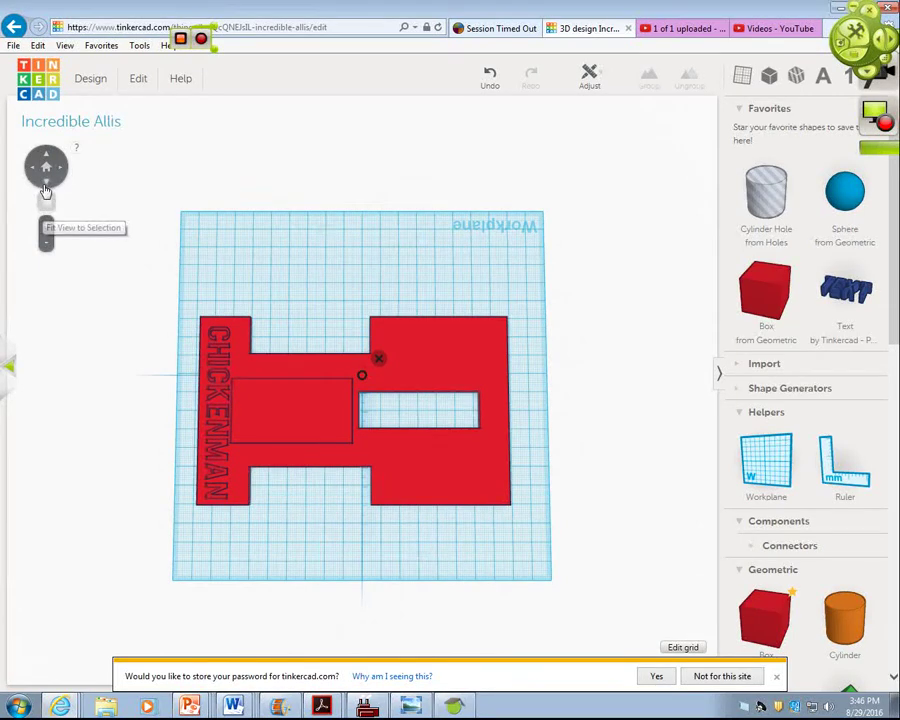
pyautogui.click(45, 190)
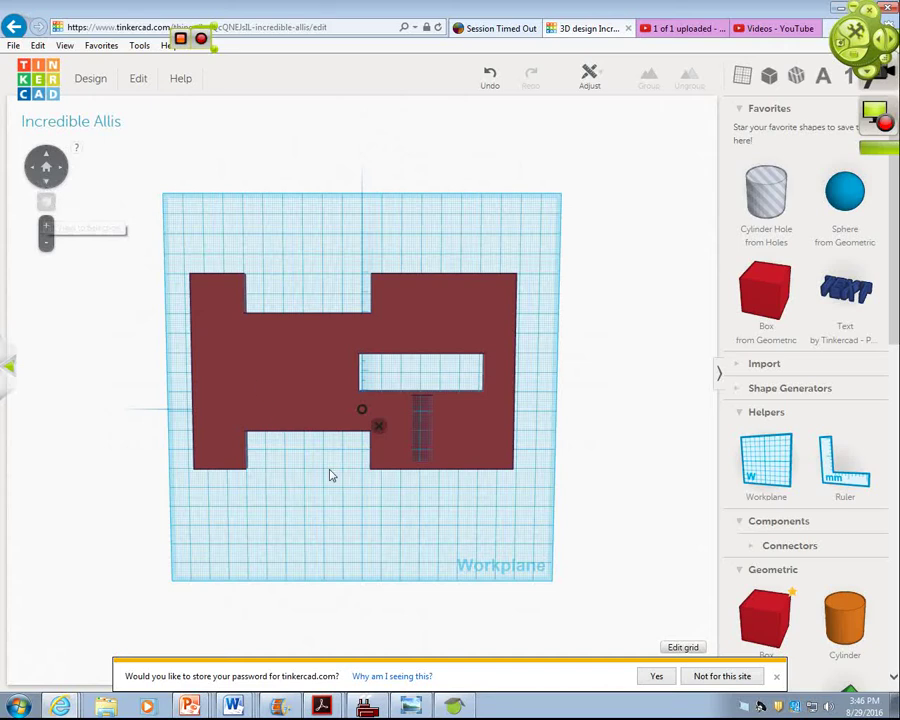
pyautogui.scroll(5, 310, 335)
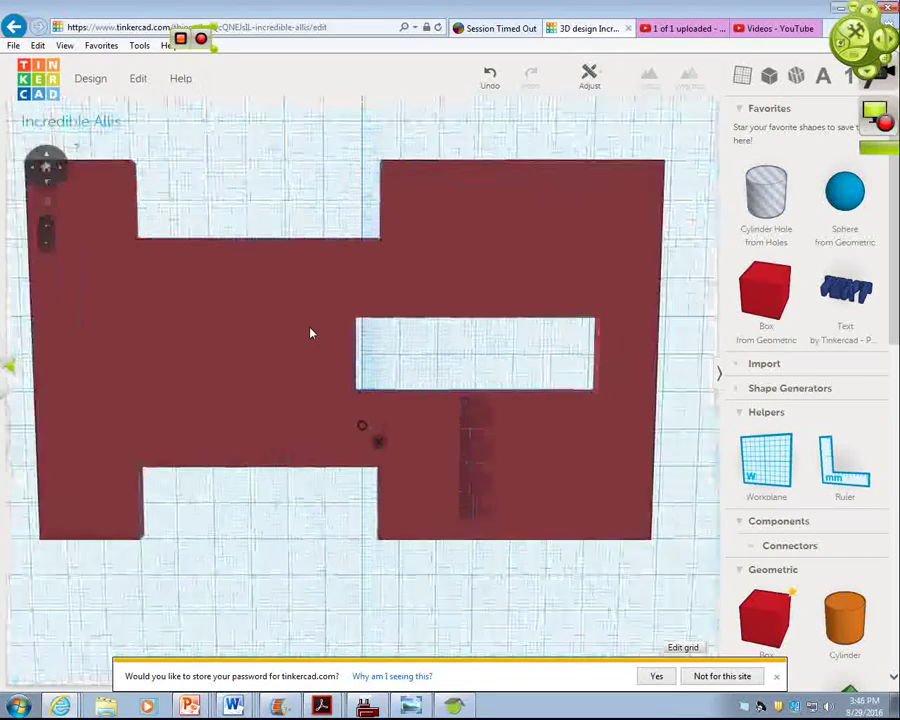
# Select the grouped red plate and ungroup it to release both cylinder holes.
pyautogui.click(209, 321)
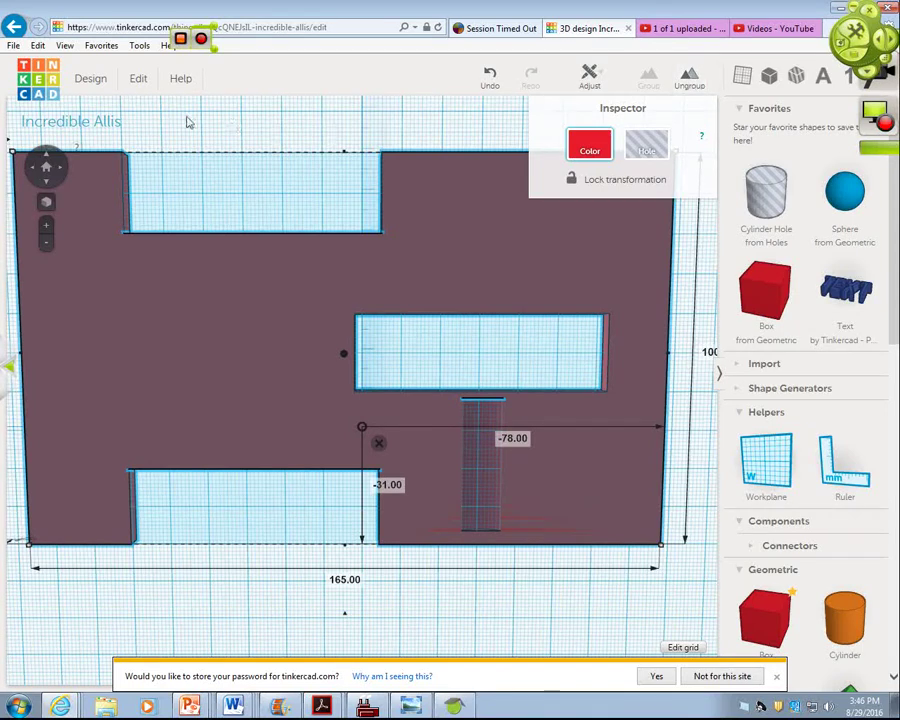
pyautogui.hotkey('ctrl', 'a')
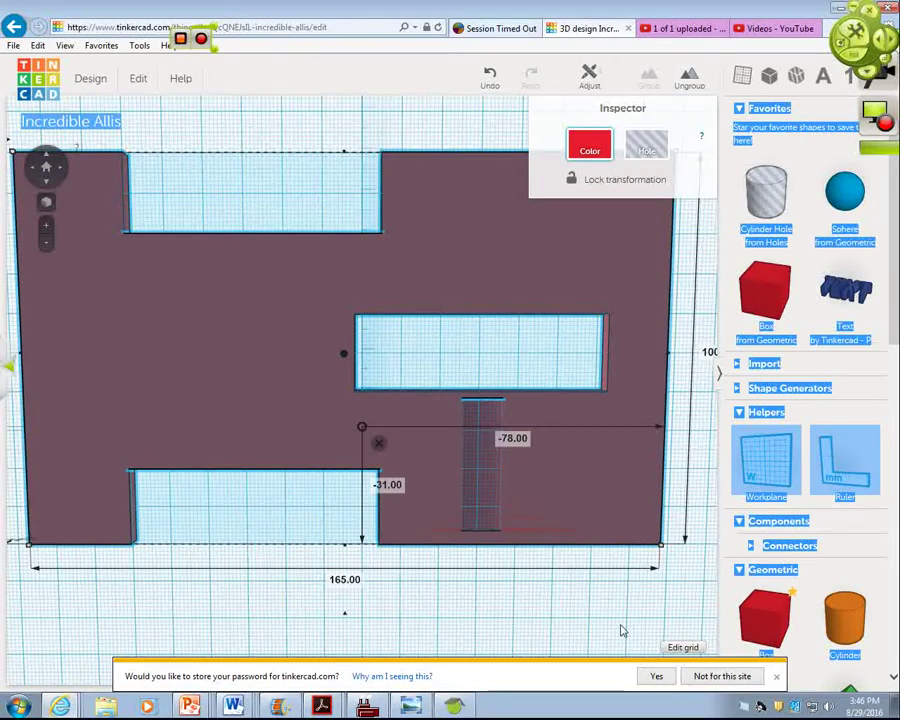
pyautogui.click(622, 630)
pyautogui.moveTo(640, 604); pyautogui.dragTo(57, 130)
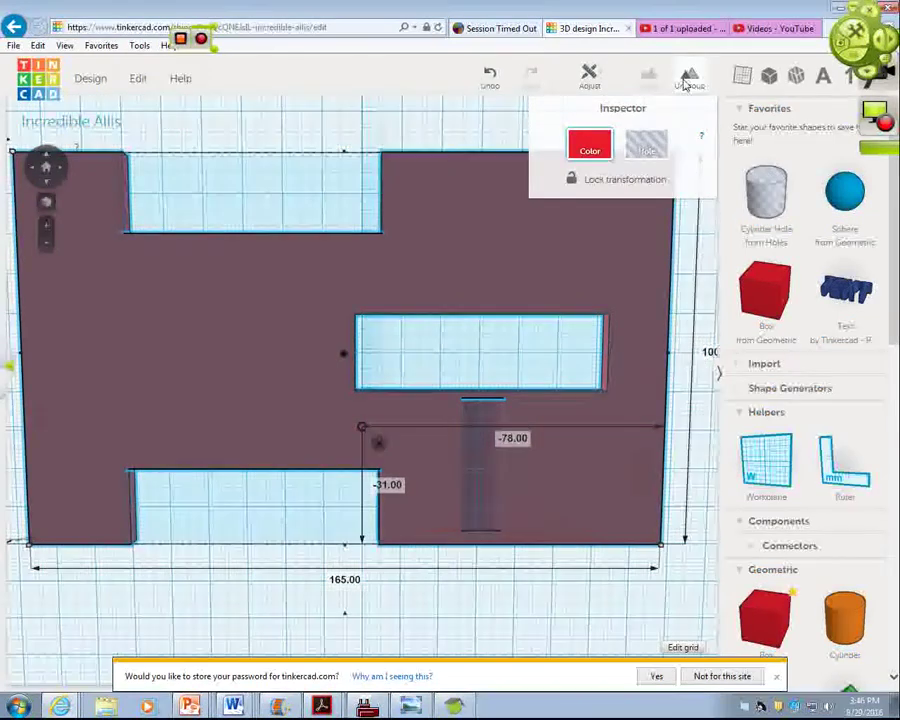
pyautogui.click(688, 78)
# Raise the narrow cylinder hole across the plate's narrow middle section to 8.50 mm below the workplane.
pyautogui.click(237, 388)
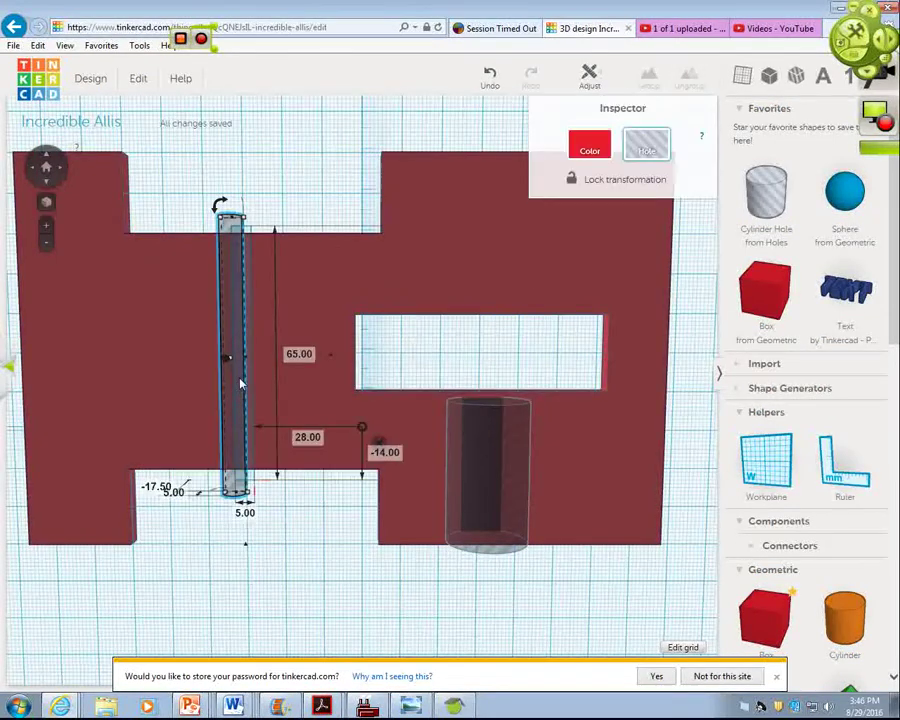
pyautogui.press('Right')
pyautogui.press('Right')
pyautogui.press('Right')
pyautogui.press('Right')
pyautogui.press('Right')
pyautogui.press('Right')
pyautogui.press('Right')
pyautogui.press('Right')
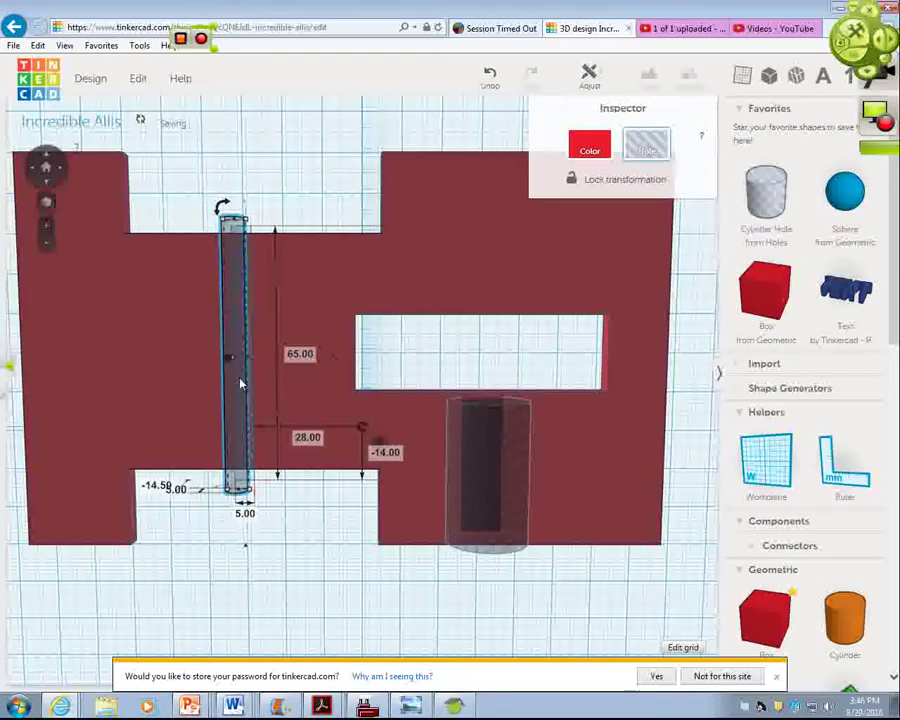
pyautogui.press('Right')
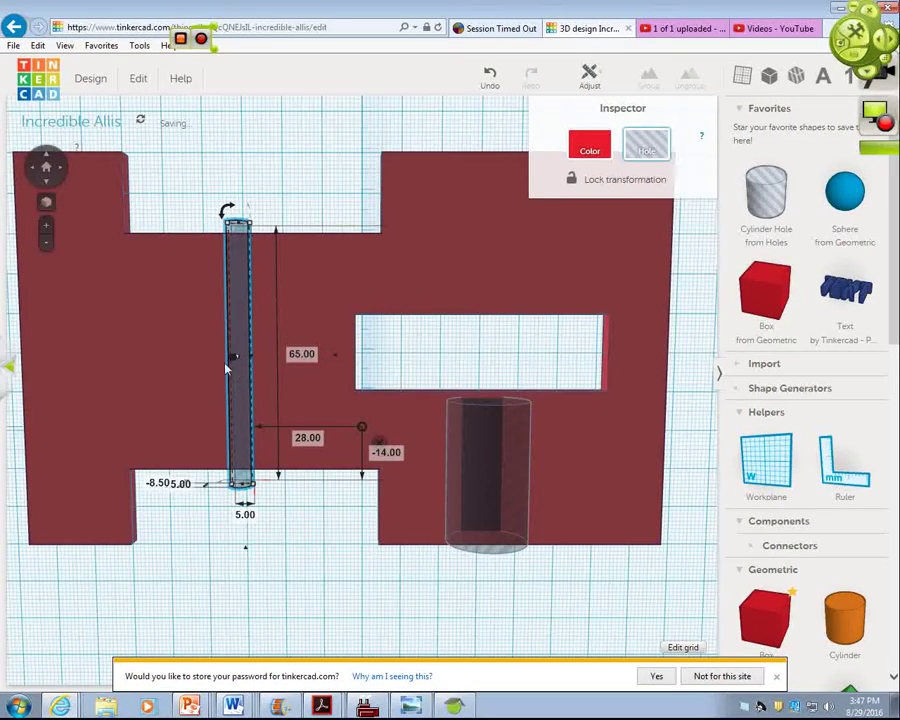
pyautogui.click(435, 148)
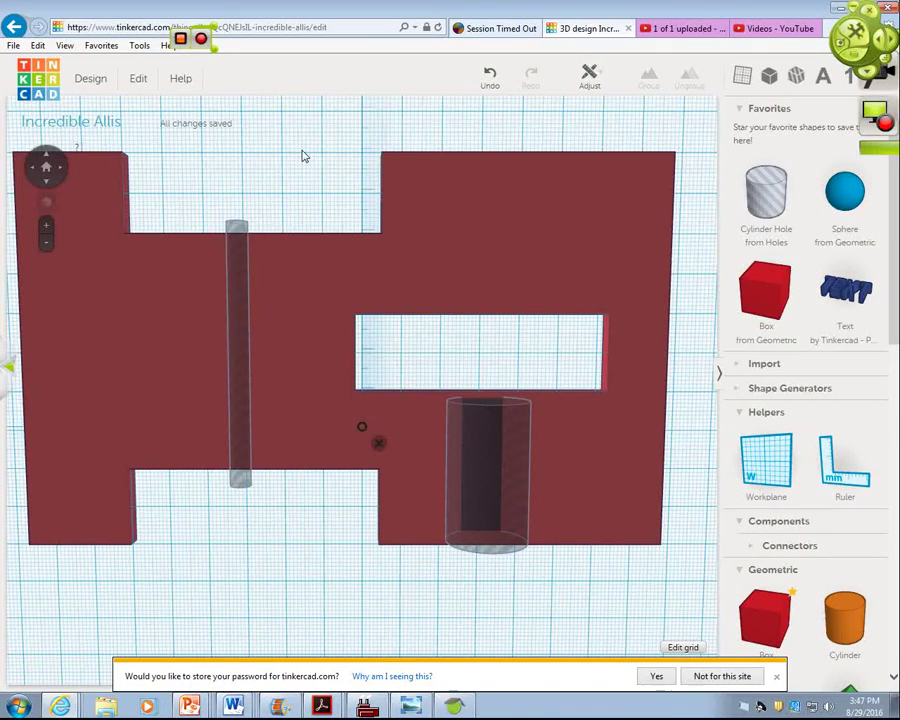
# Raise the narrow cylinder hole further so that it cuts deeper into the plate's underside.
pyautogui.click(46, 156)
pyautogui.click(46, 158)
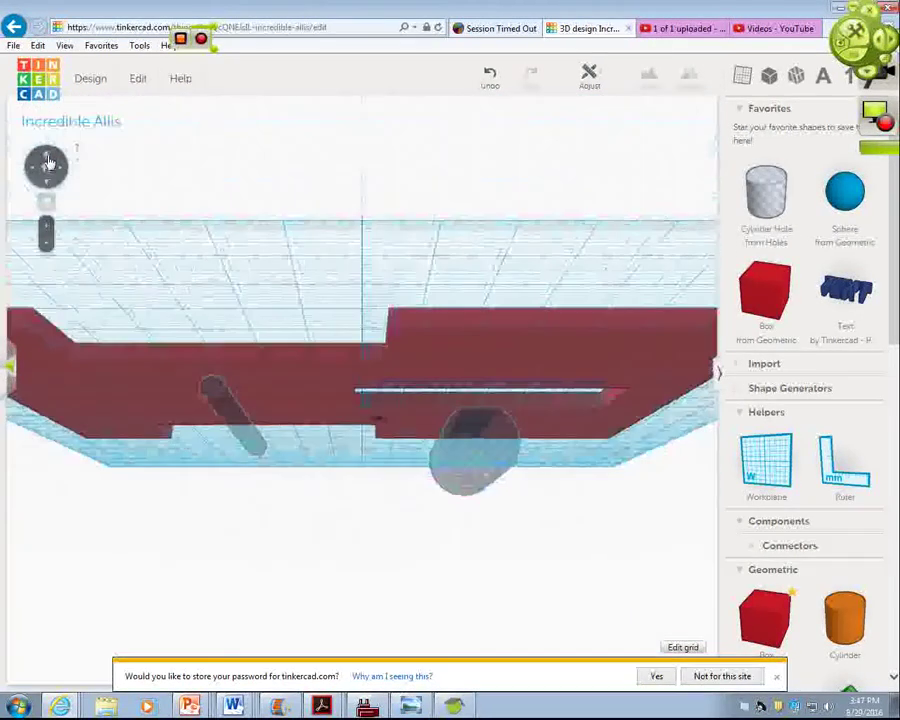
pyautogui.click(229, 412)
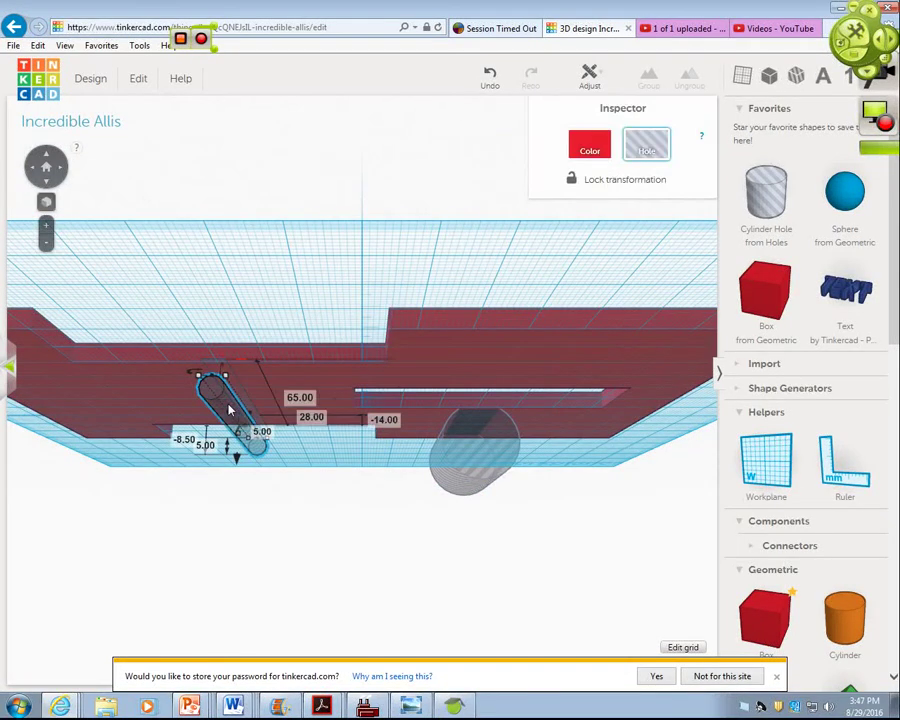
pyautogui.hotkey('ctrl', 'Up')
pyautogui.hotkey('ctrl', 'Up')
pyautogui.hotkey('ctrl', 'Up')
pyautogui.hotkey('ctrl', 'Up')
pyautogui.hotkey('ctrl', 'Up')
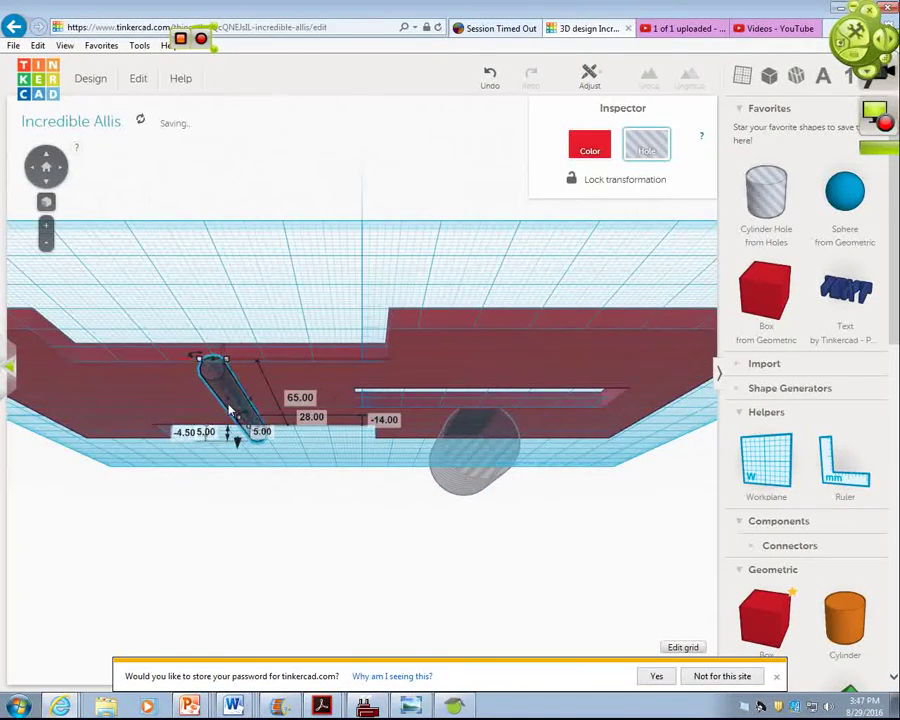
pyautogui.click(450, 285)
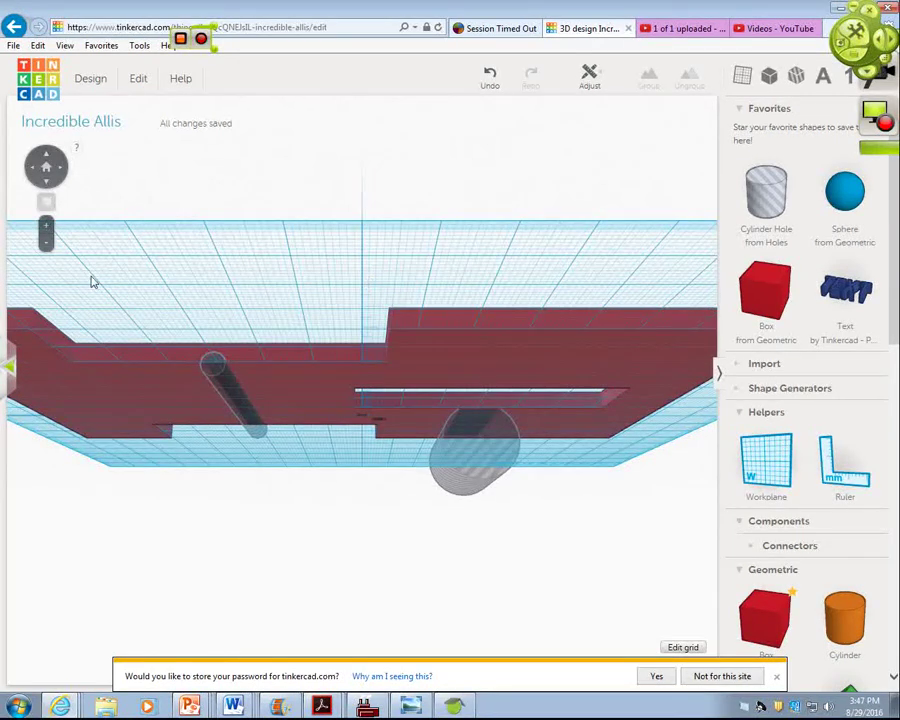
# Group the plate with both cylinder holes to check the underside grooves, and ungroup them again.
pyautogui.moveTo(50, 277); pyautogui.dragTo(595, 542)
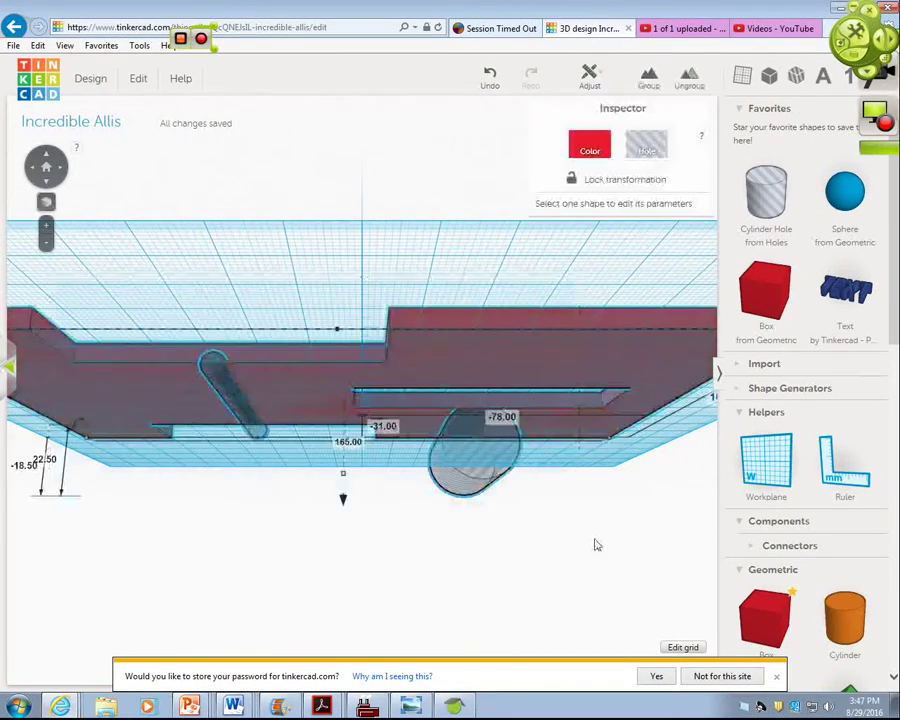
pyautogui.click(647, 86)
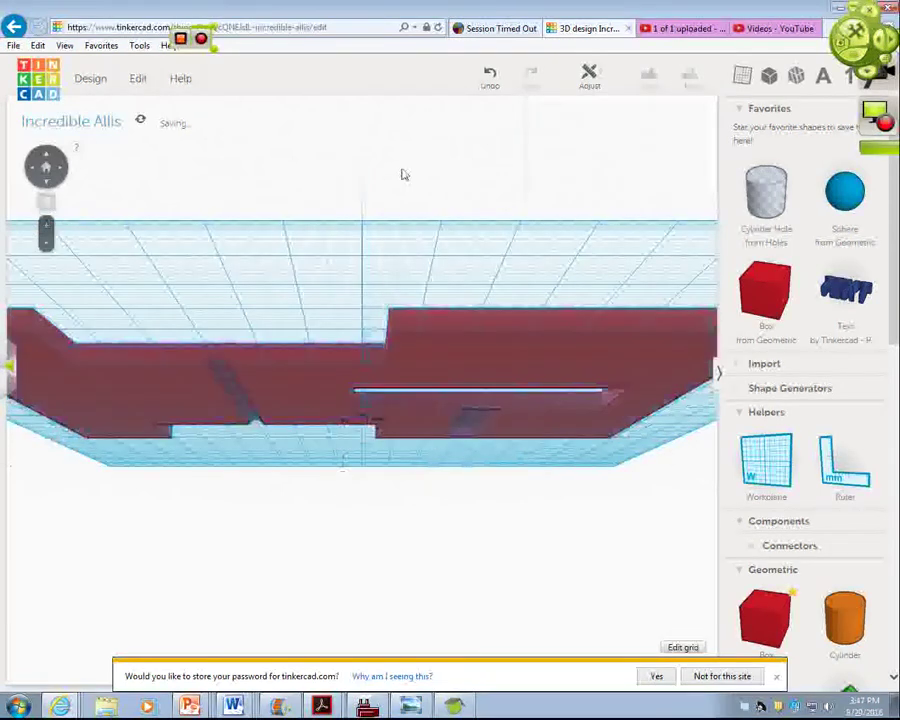
pyautogui.click(47, 184)
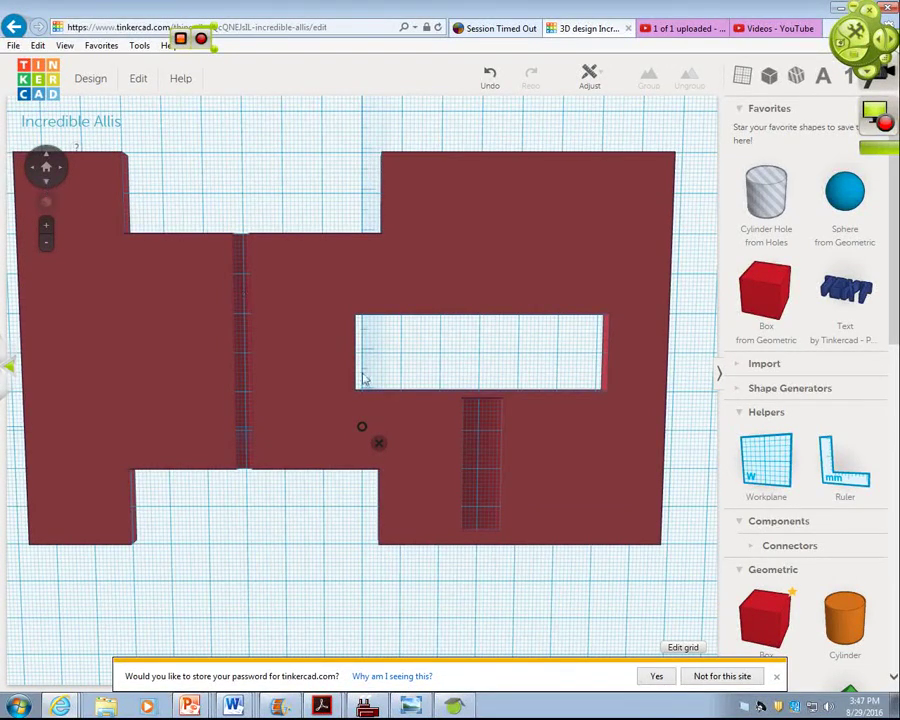
pyautogui.click(472, 468)
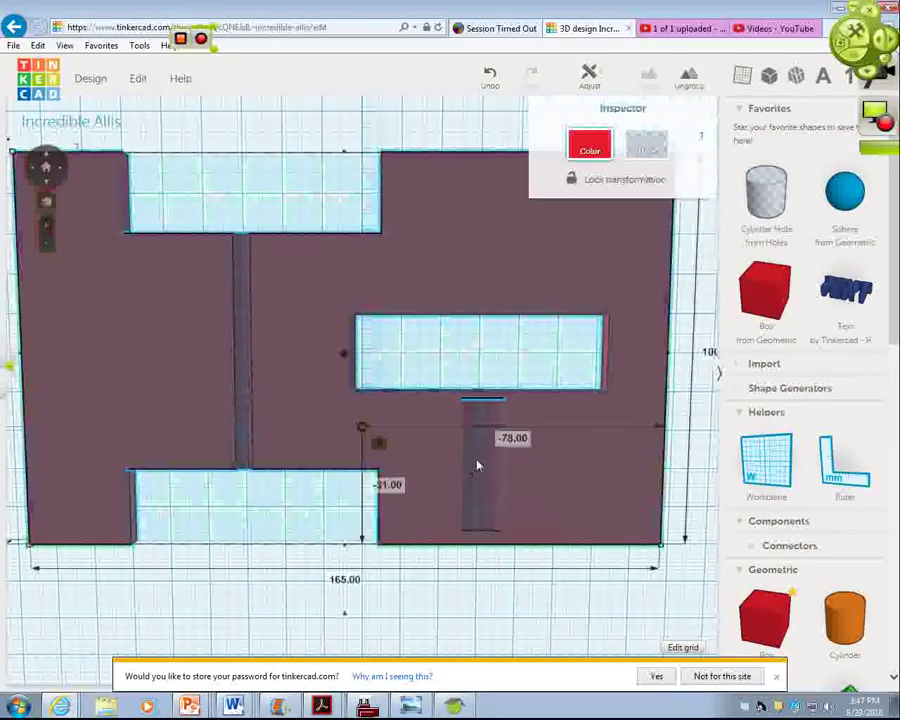
pyautogui.click(686, 80)
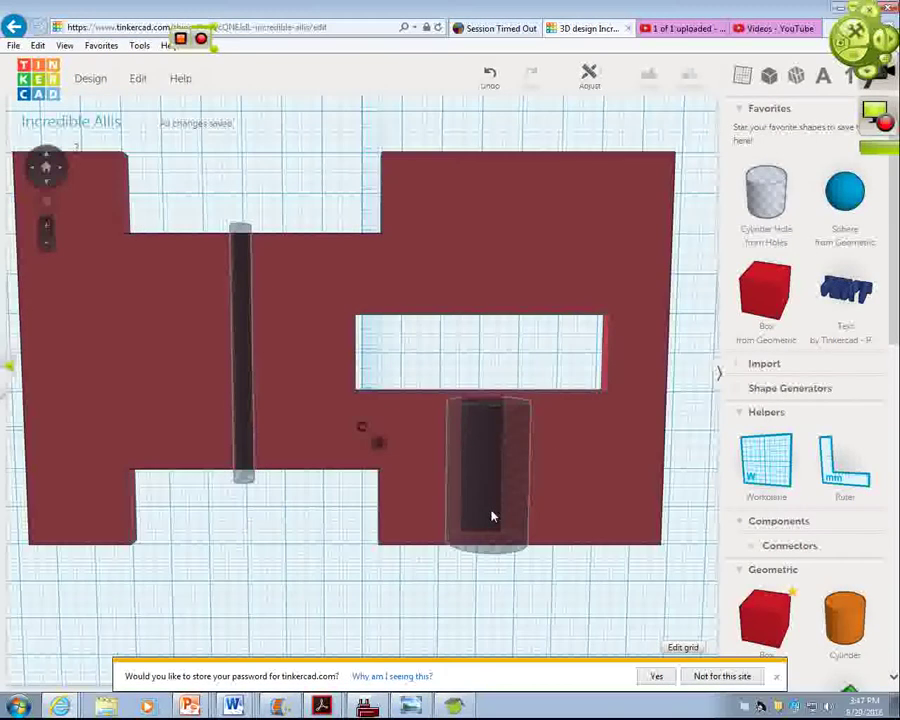
# Shift the larger cylinder hole beside the rectangular slot sideways to a ruler offset of -40.00 mm.
pyautogui.click(492, 516)
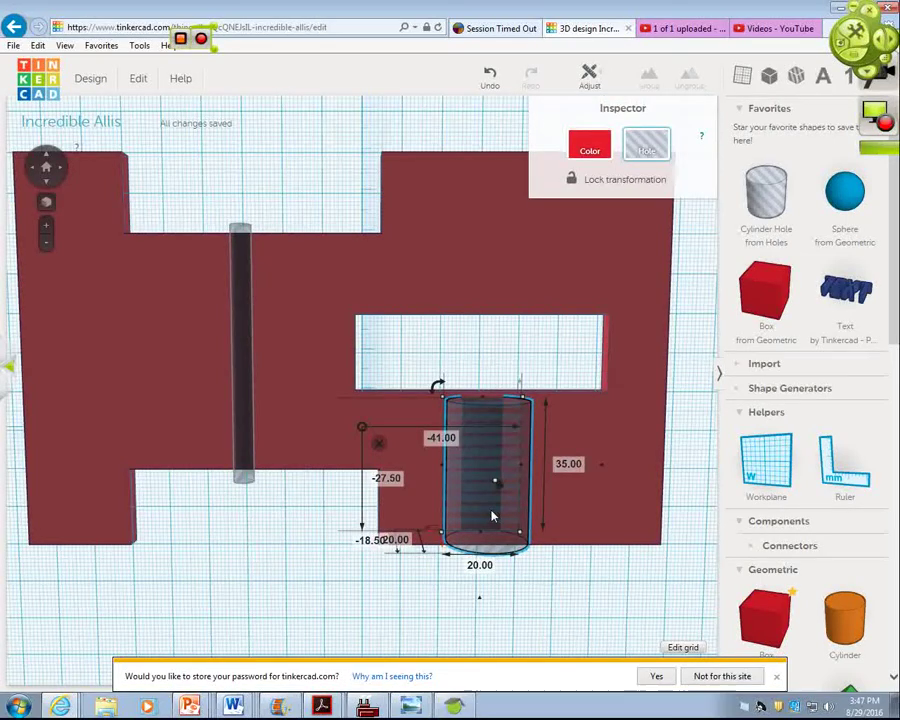
pyautogui.press('Left')
pyautogui.press('Left')
pyautogui.press('Left')
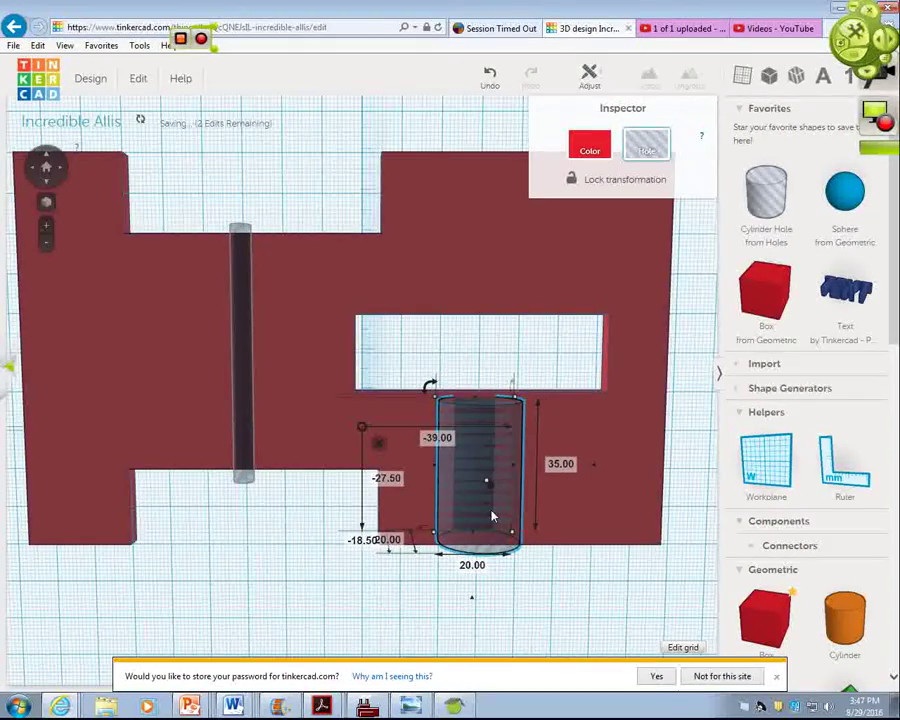
pyautogui.press('Right')
pyautogui.press('Right')
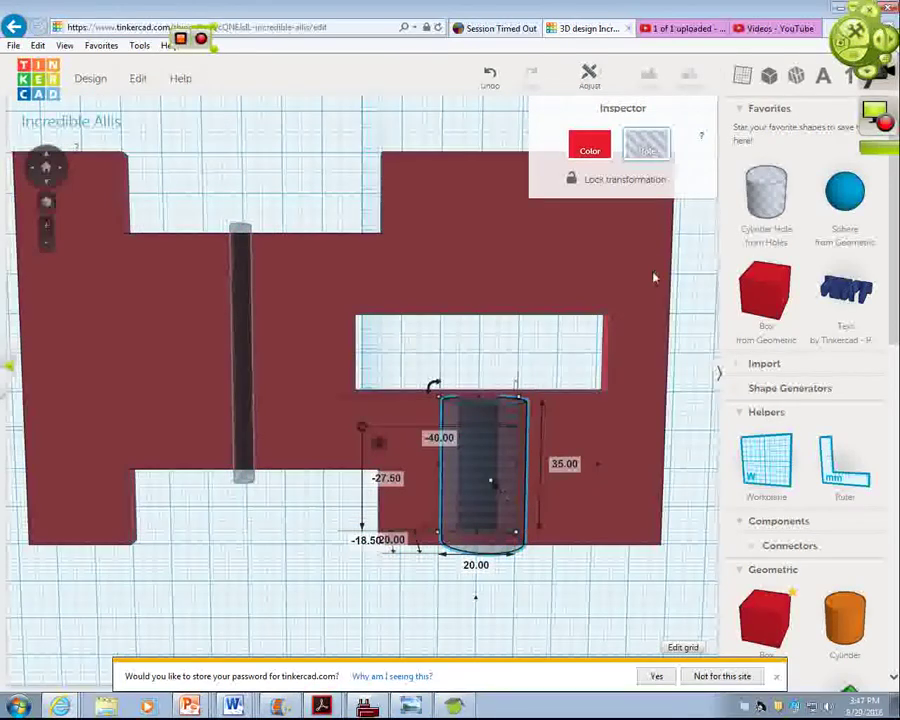
# Group the plate with both repositioned cylinder holes to cut the grooves, and view the whole plate from the front.
pyautogui.moveTo(90, 104); pyautogui.dragTo(152, 163)
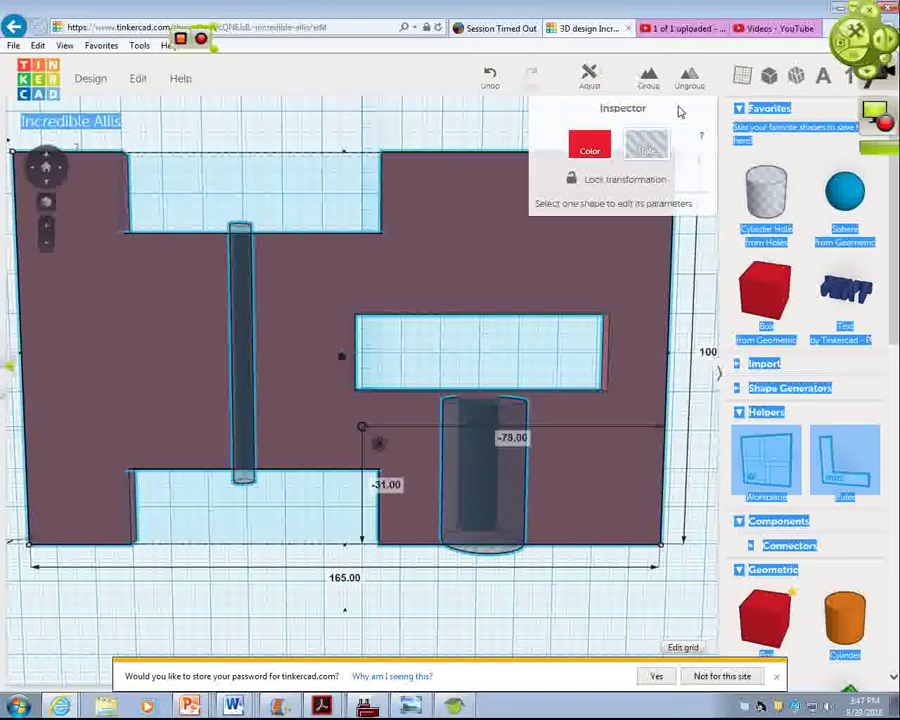
pyautogui.click(652, 80)
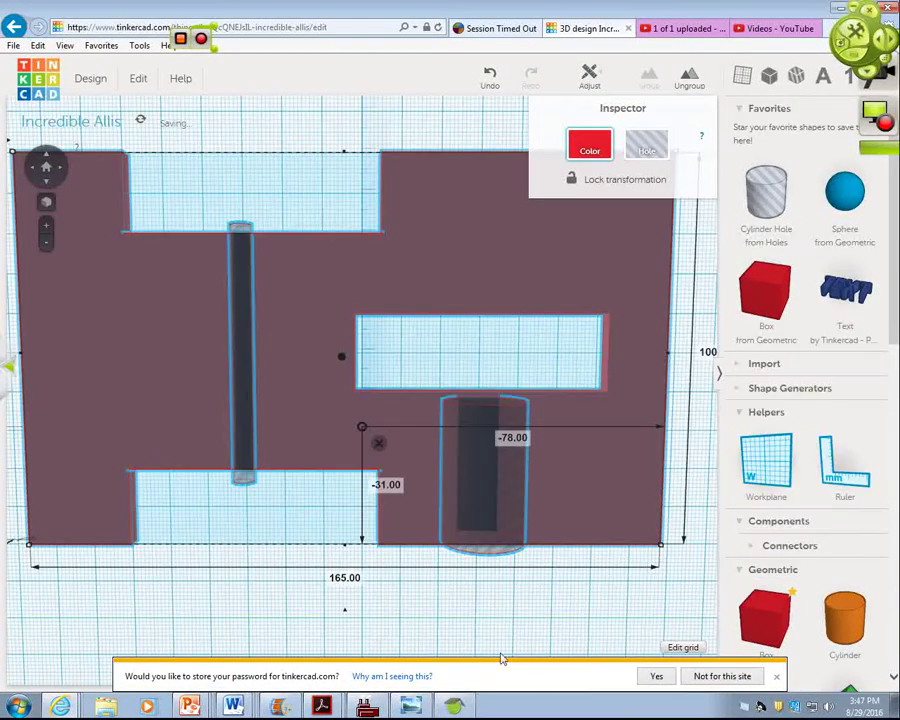
pyautogui.click(470, 631)
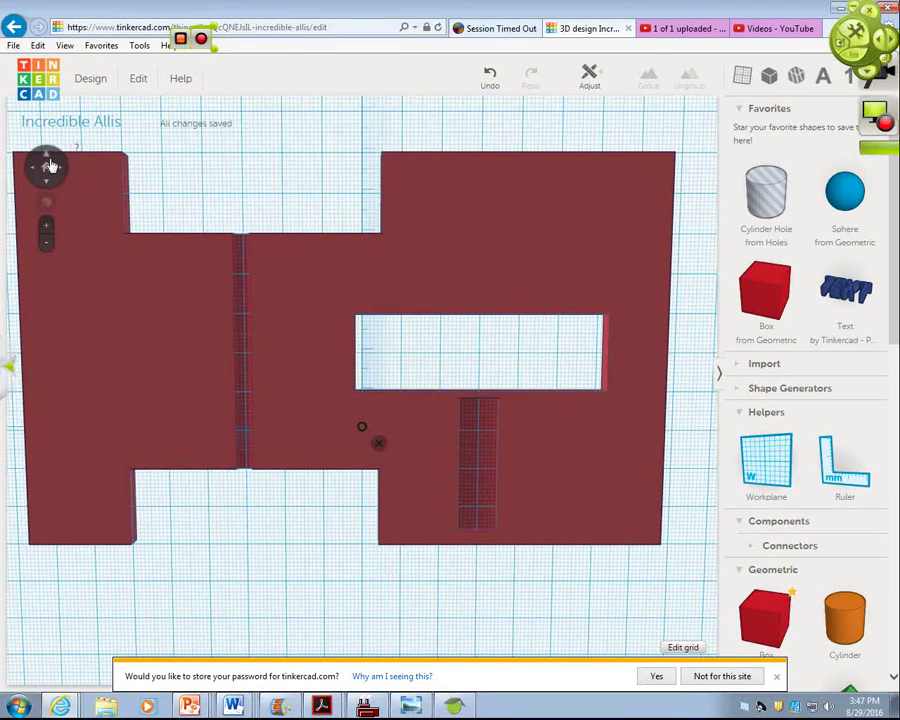
pyautogui.click(49, 166)
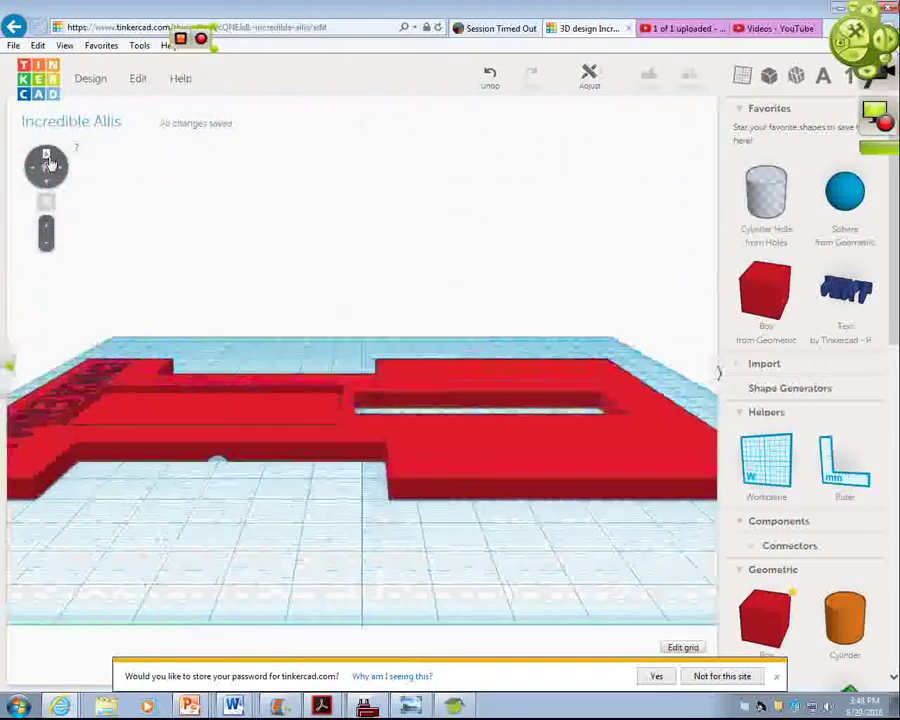
pyautogui.scroll(-3, 189, 257)
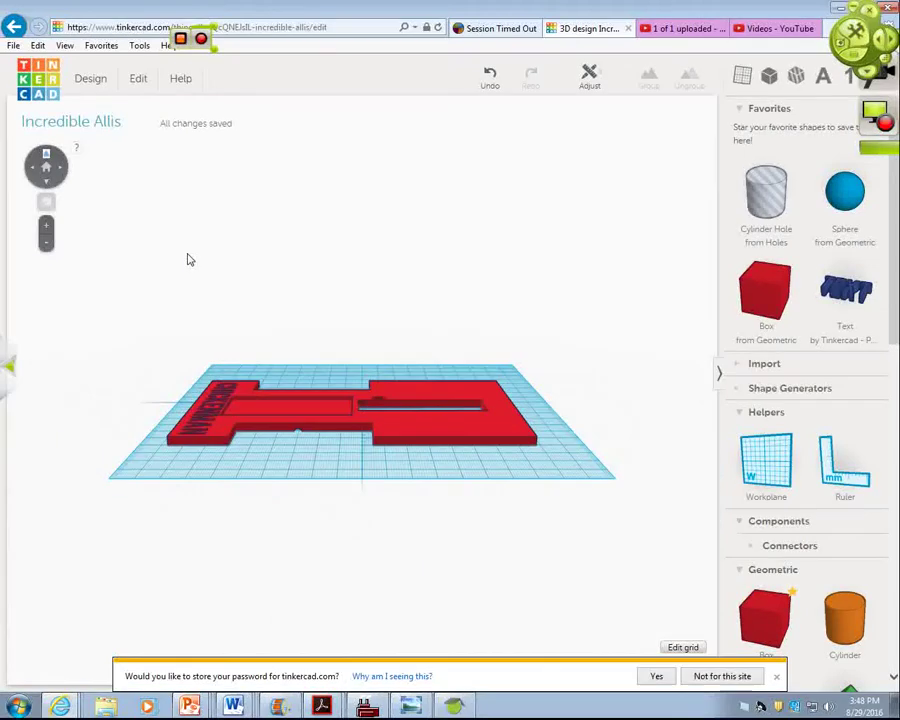